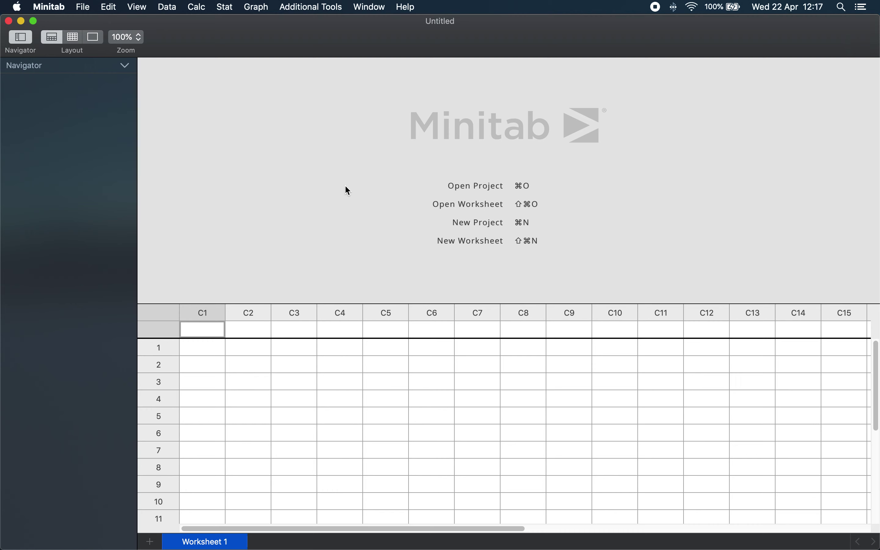
# Start Create Factorial Design with 3 factors and view the Display Available Designs table
pyautogui.click(227, 5)
pyautogui.moveTo(395, 74)
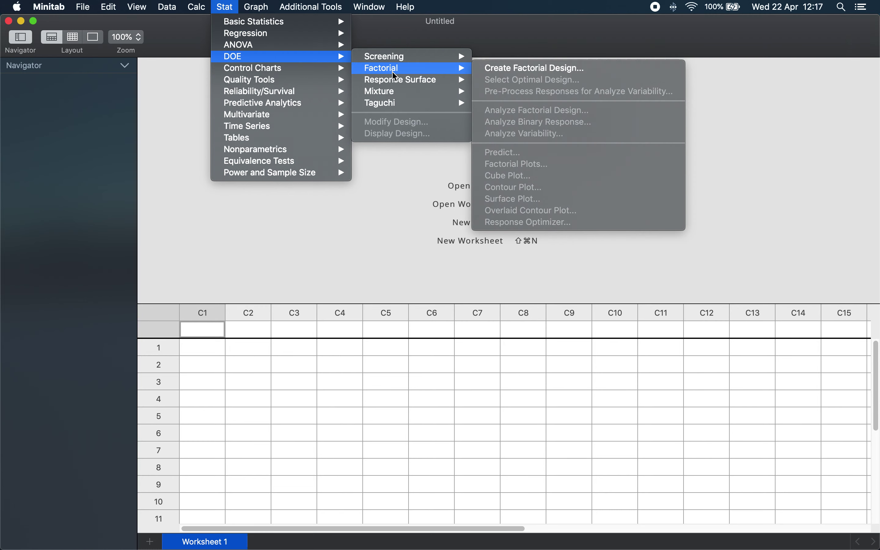
pyautogui.click(575, 68)
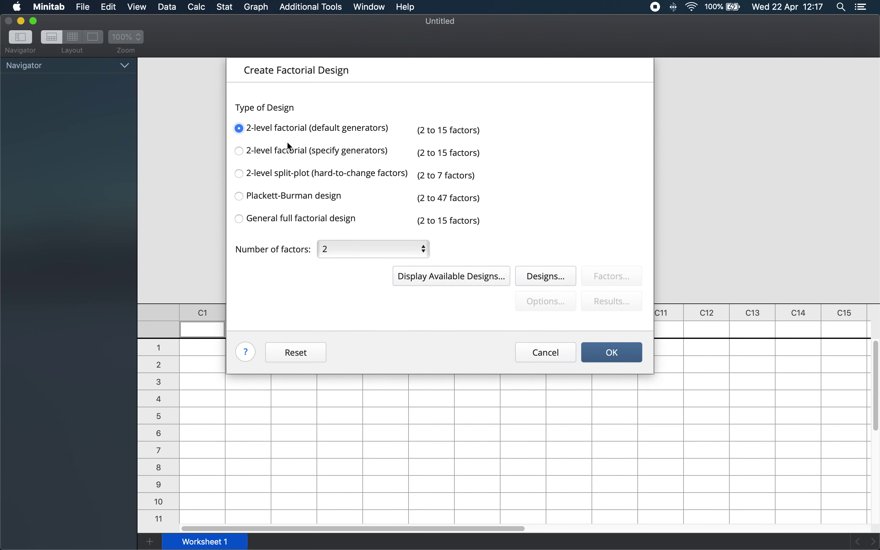
pyautogui.click(373, 247)
pyautogui.click(356, 262)
pyautogui.click(419, 275)
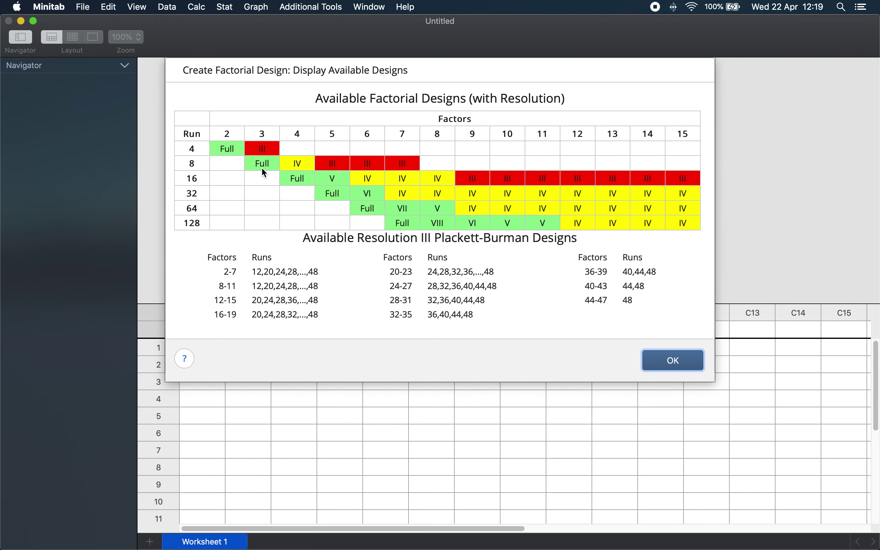
# Close the Display Available Designs resolution table after reviewing it
pyautogui.click(673, 360)
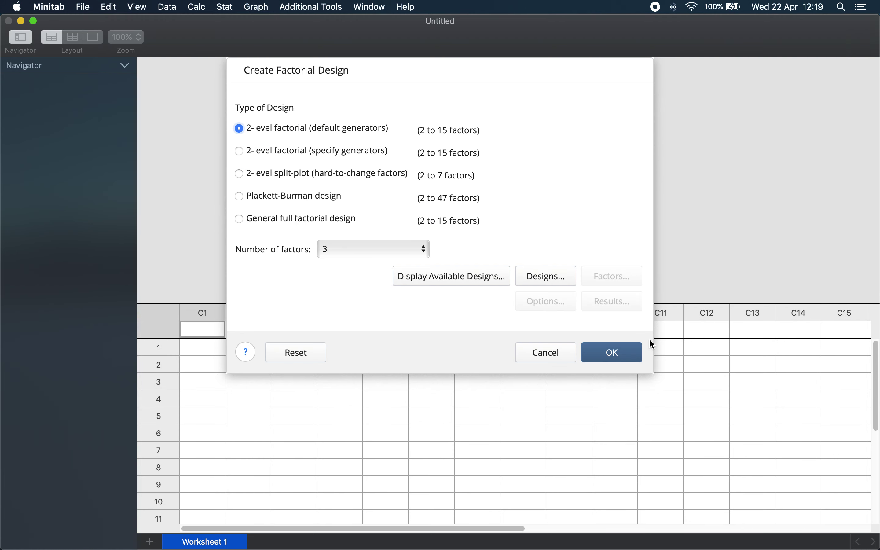
# Choose the 8-run Full factorial with 2 corner-point replicates, 0 centre points and 1 block
pyautogui.click(547, 276)
pyautogui.click(317, 128)
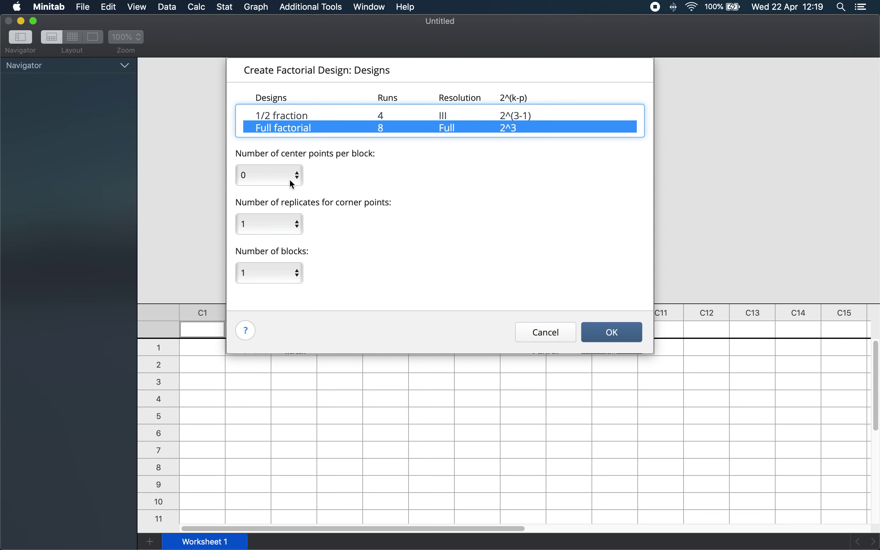
pyautogui.click(287, 226)
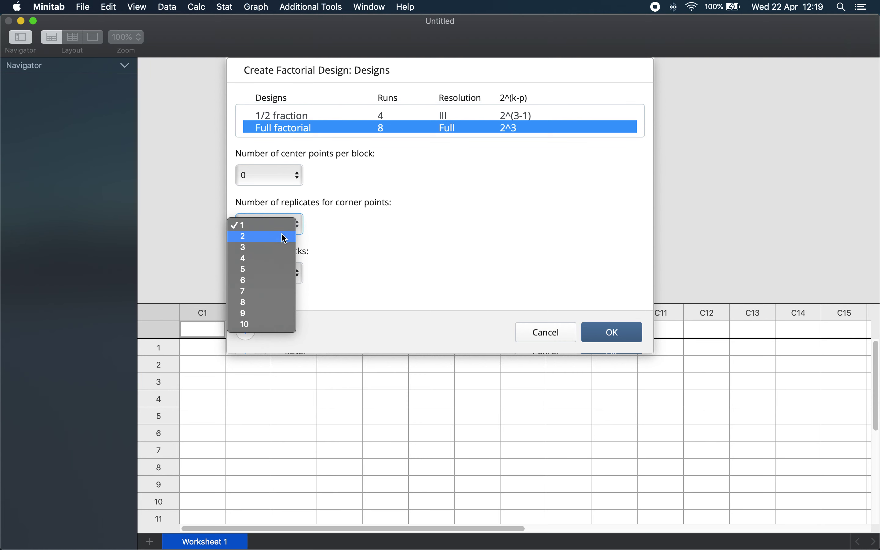
pyautogui.click(285, 237)
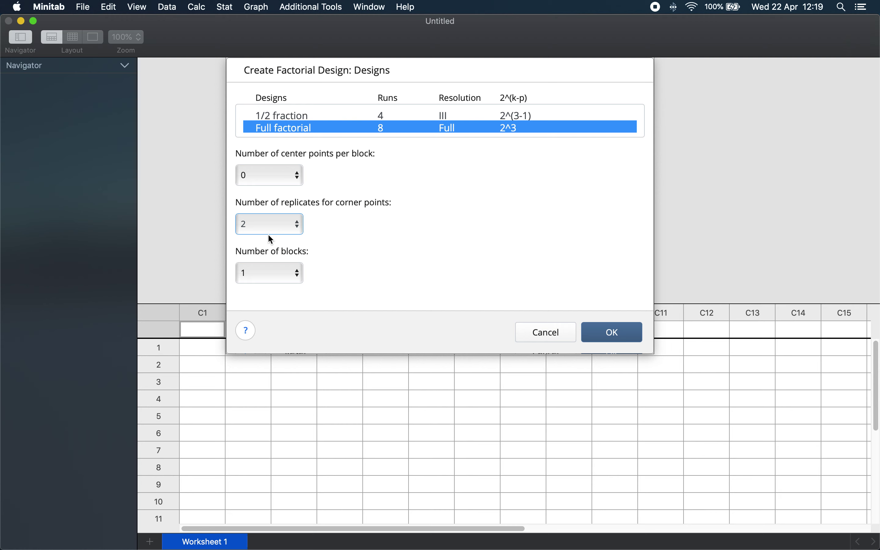
pyautogui.click(287, 181)
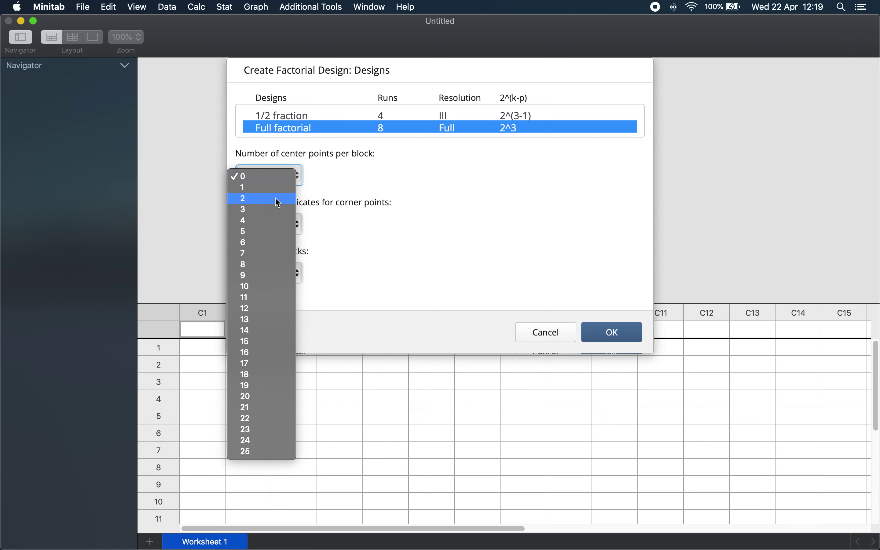
pyautogui.click(352, 187)
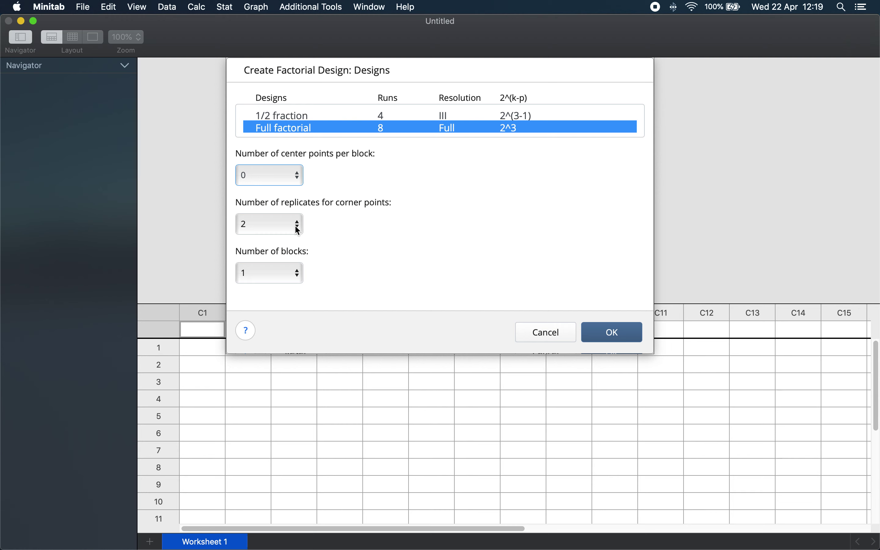
pyautogui.click(286, 182)
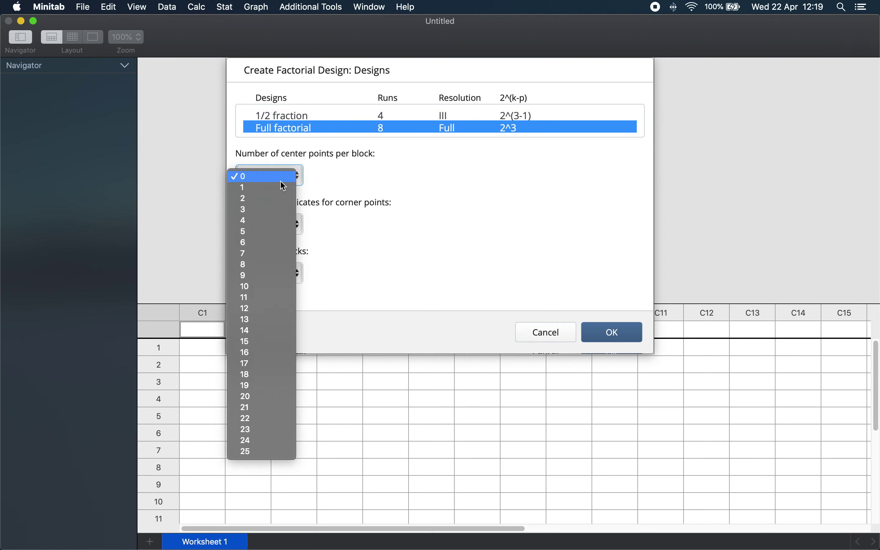
pyautogui.click(316, 229)
pyautogui.click(285, 223)
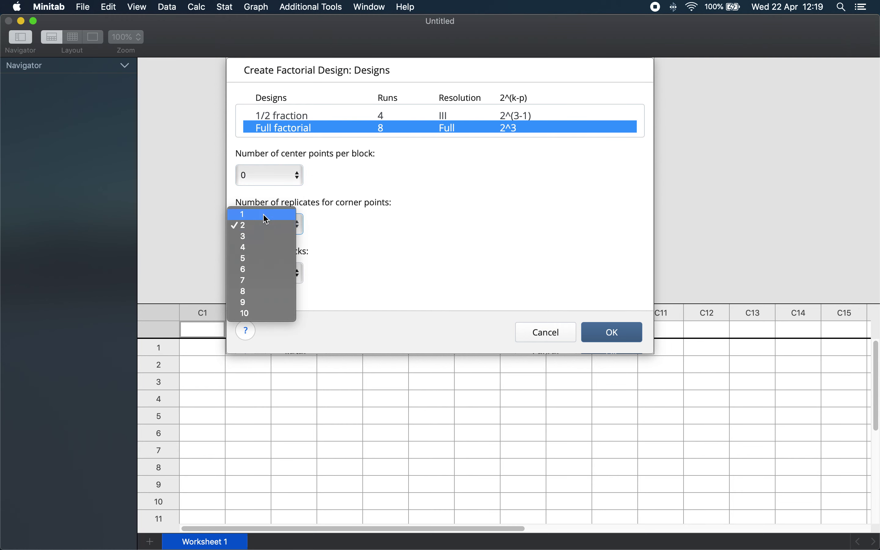
pyautogui.click(368, 218)
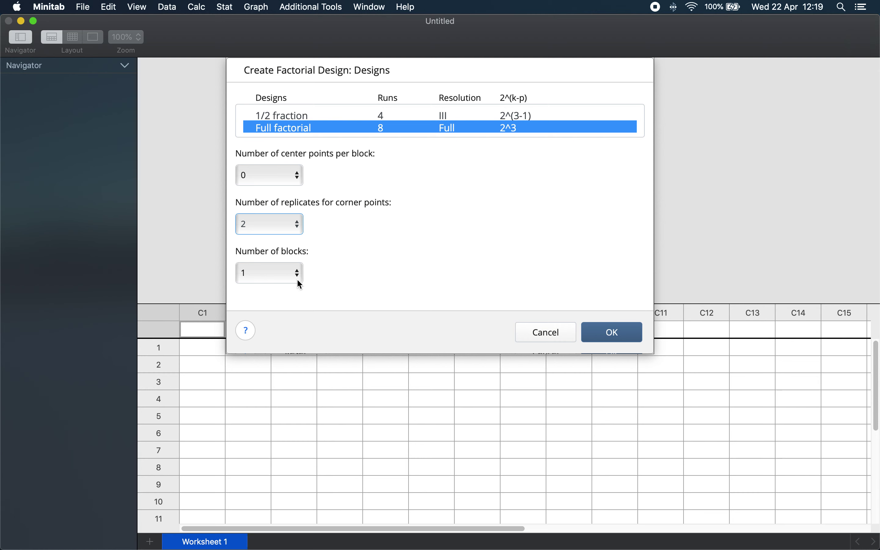
pyautogui.click(605, 331)
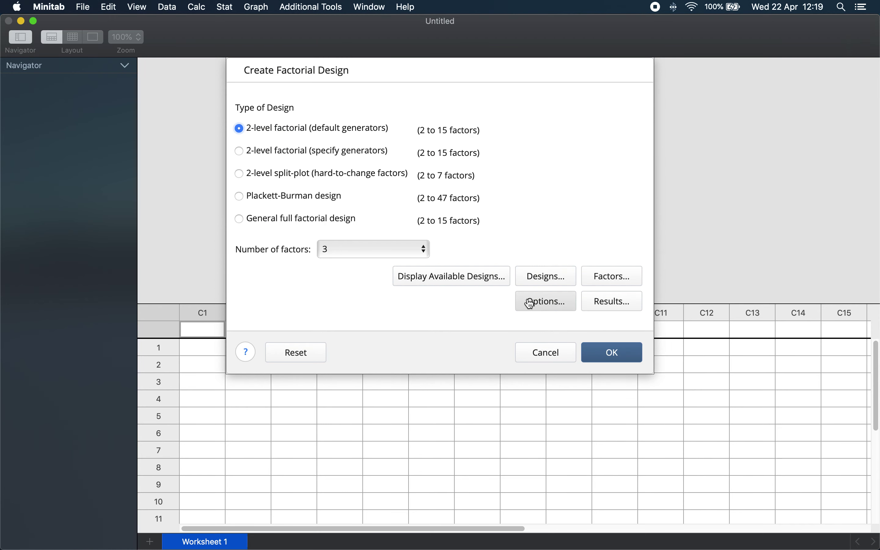
# Name the factors pH, Si:N and [Si], keeping factor A Numeric
pyautogui.click(597, 284)
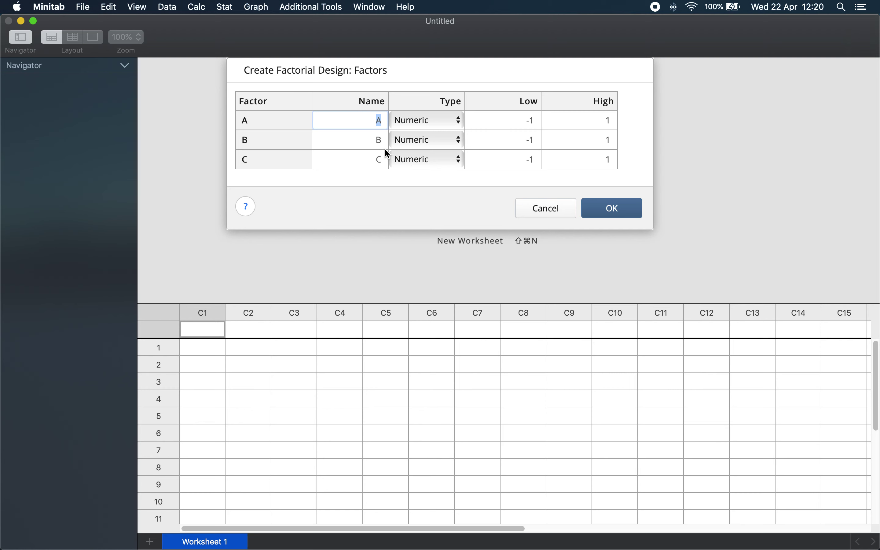
pyautogui.write('pH')
pyautogui.click(379, 139)
pyautogui.write('Si;N')
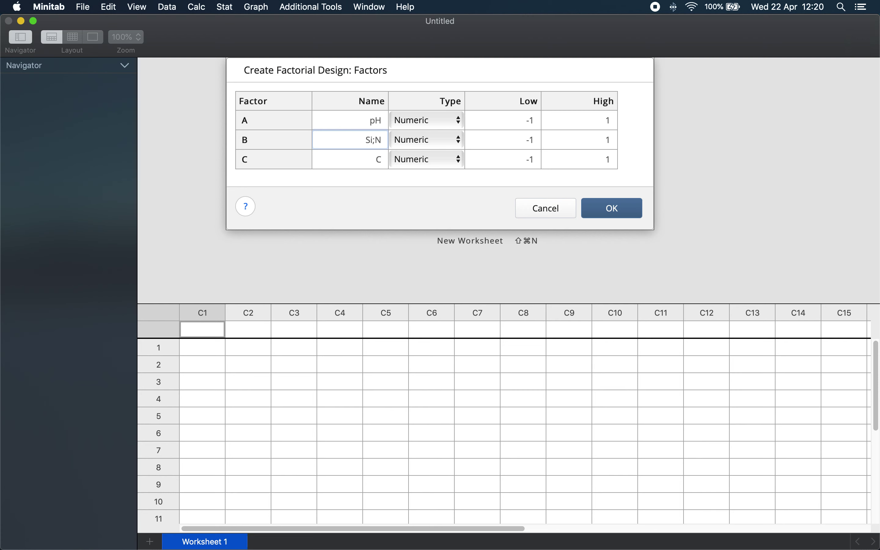
pyautogui.press('BackSpace')
pyautogui.press('BackSpace')
pyautogui.write(':N')
pyautogui.click(382, 160)
pyautogui.press('BackSpace')
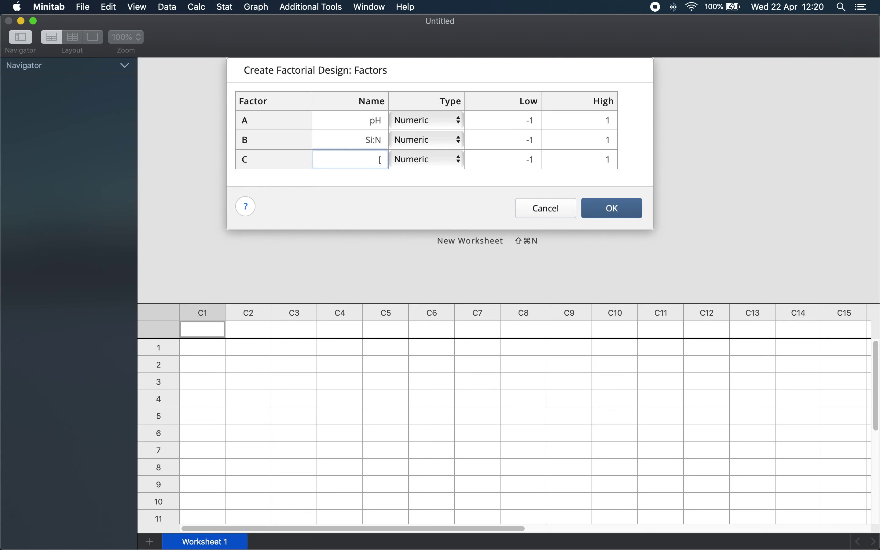
pyautogui.write('[Si]')
pyautogui.click(461, 121)
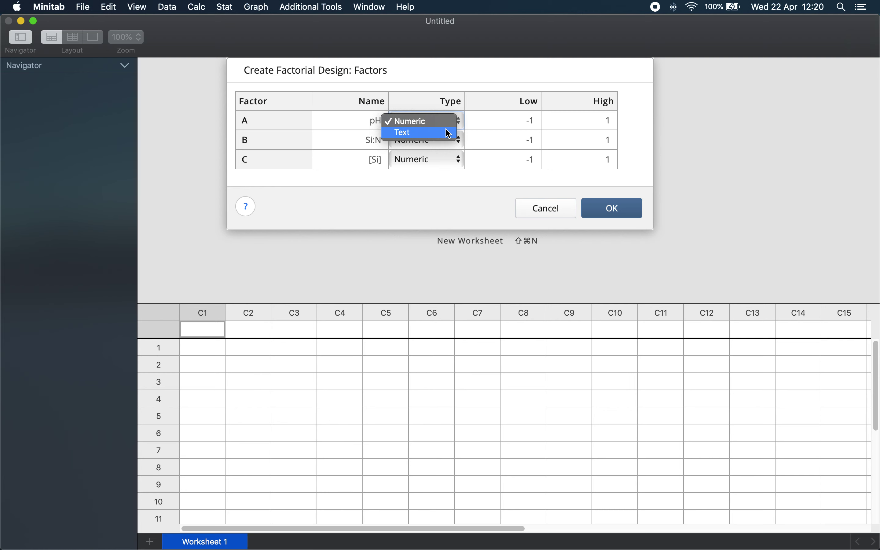
pyautogui.click(463, 122)
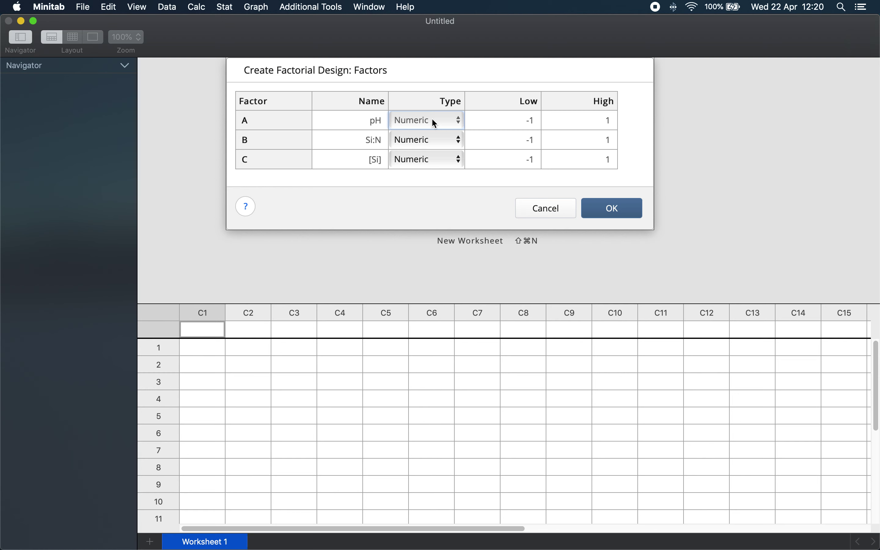
pyautogui.click(459, 122)
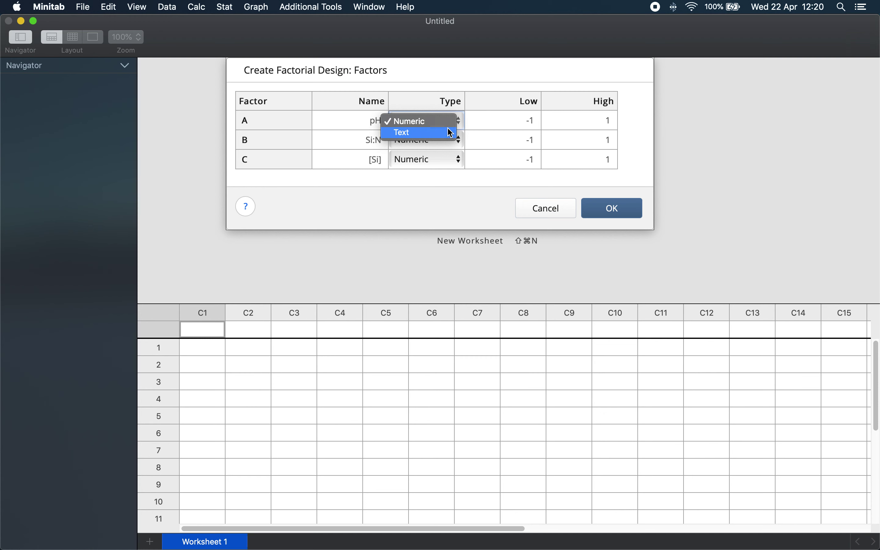
pyautogui.click(460, 119)
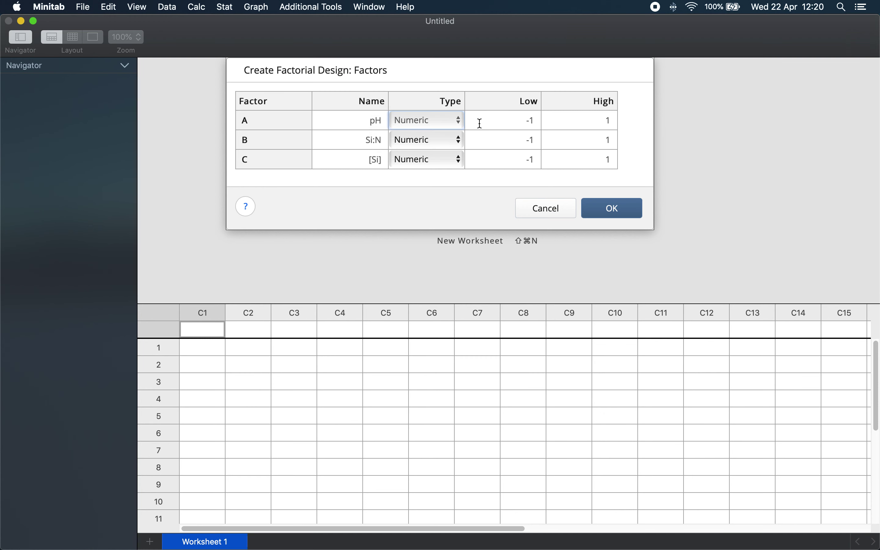
# Set low/high levels 6–8 for pH and 0.5–2 for Si:N
pyautogui.click(537, 123)
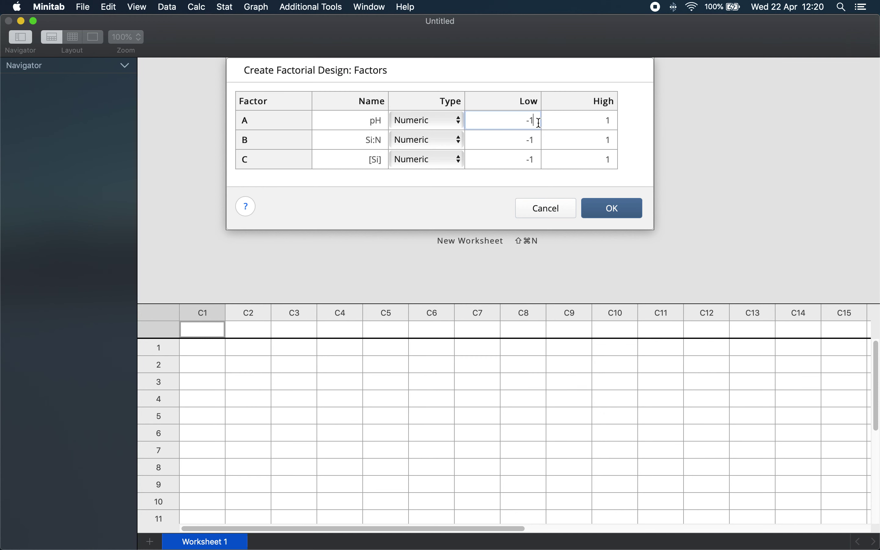
pyautogui.press('BackSpace')
pyautogui.press('BackSpace')
pyautogui.write('6')
pyautogui.click(583, 120)
pyautogui.press('BackSpace')
pyautogui.write('8')
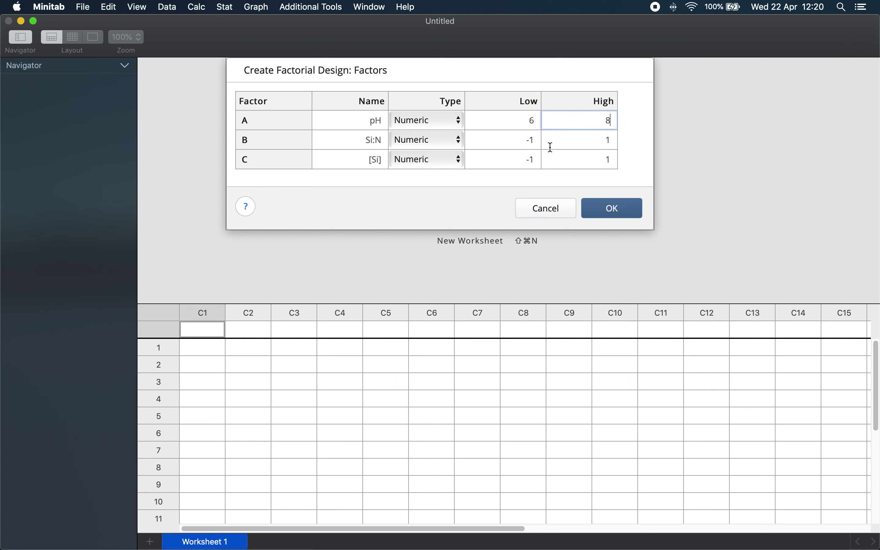
pyautogui.click(539, 143)
pyautogui.press('BackSpace')
pyautogui.press('BackSpace')
pyautogui.write('0.5')
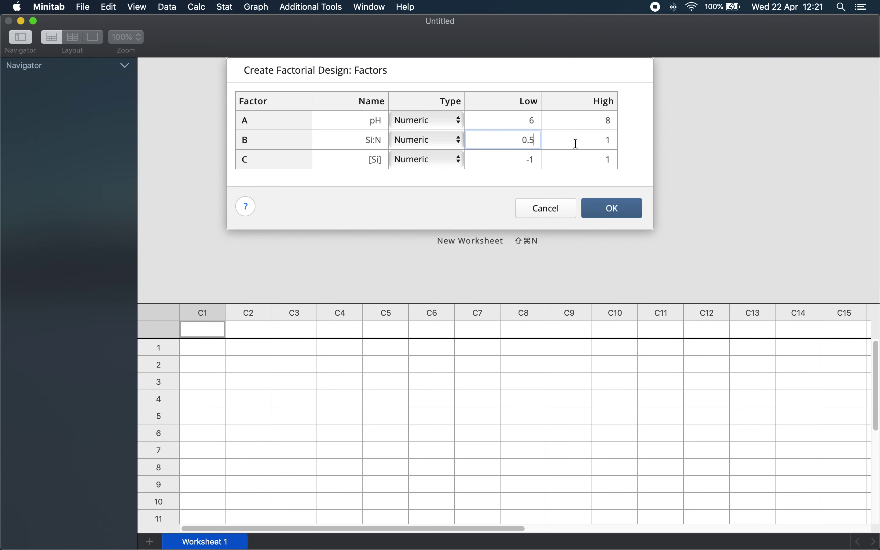
pyautogui.click(618, 142)
pyautogui.press('BackSpace')
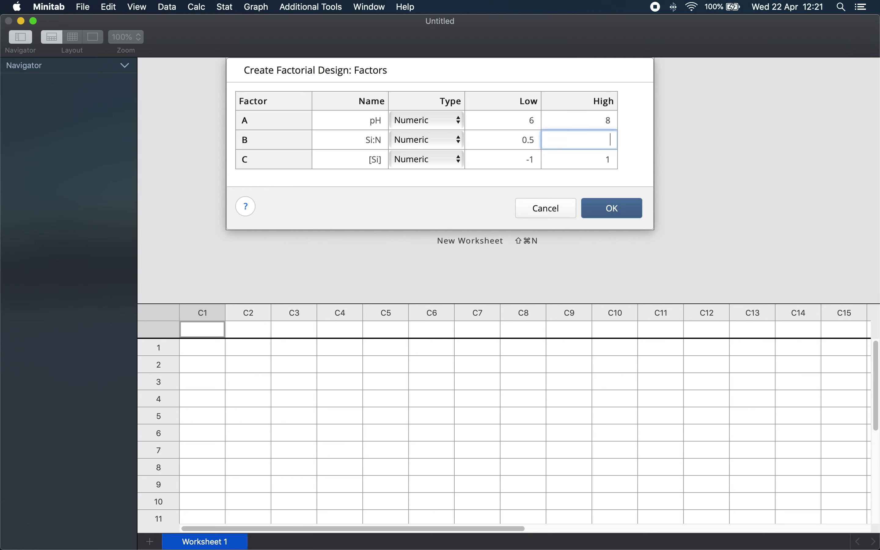
pyautogui.write('2')
# Set [Si] levels to 30–60 and confirm the factor settings
pyautogui.click(536, 159)
pyautogui.press('BackSpace')
pyautogui.press('BackSpace')
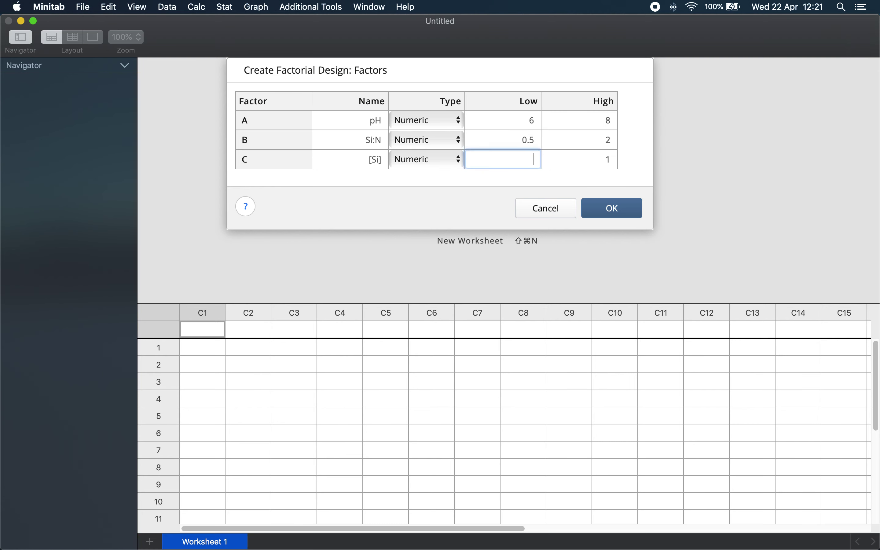
pyautogui.write('30')
pyautogui.click(606, 159)
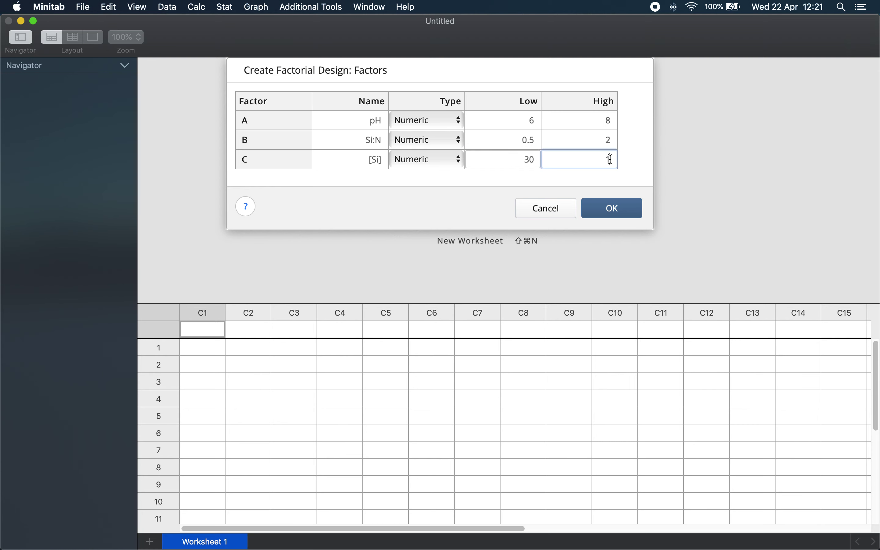
pyautogui.press('BackSpace')
pyautogui.write('60')
pyautogui.click(633, 140)
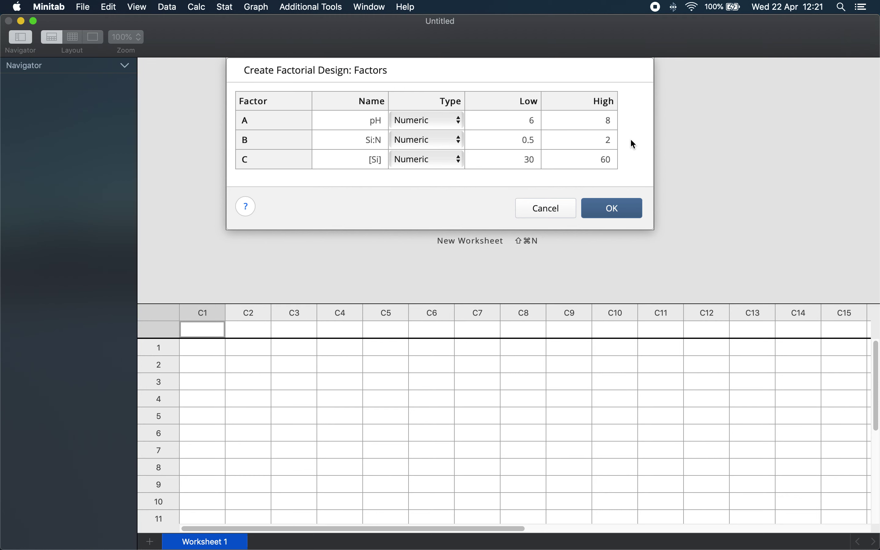
pyautogui.click(620, 210)
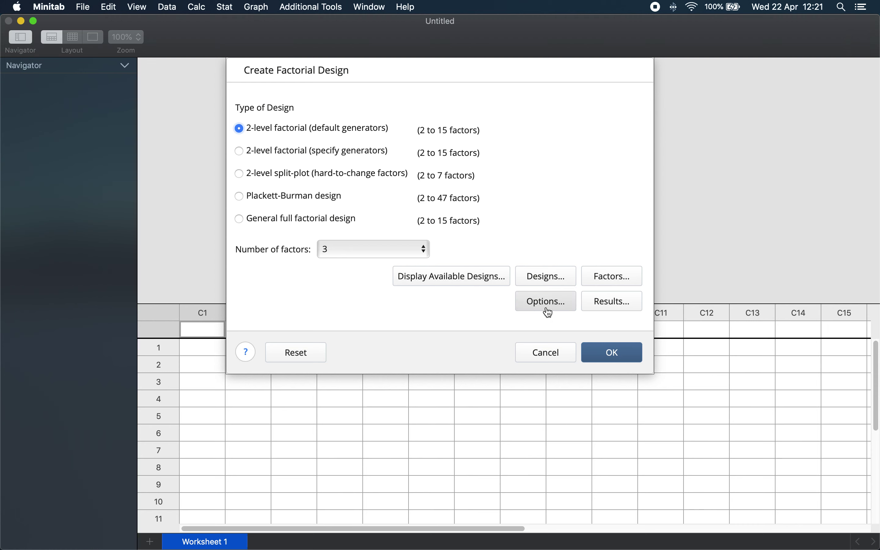
# Uncheck Randomize runs and generate the 16-run design into the worksheet
pyautogui.click(548, 310)
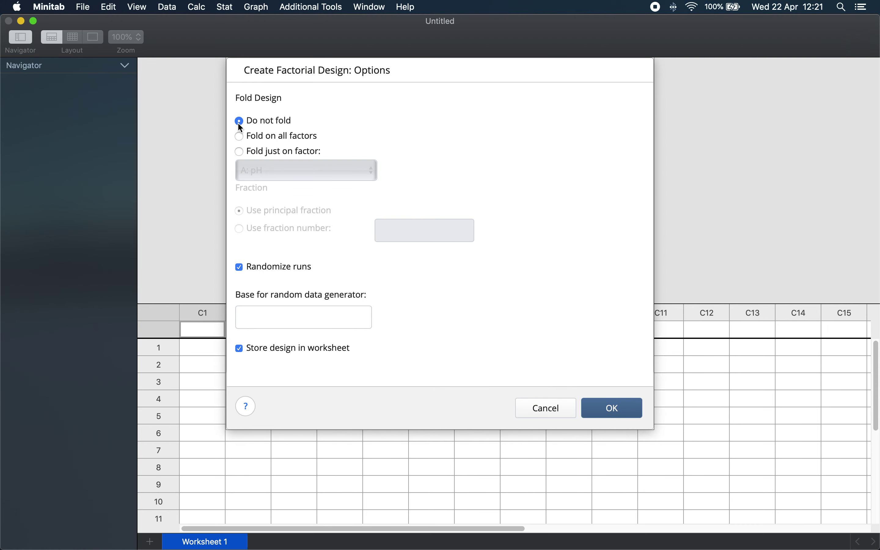
pyautogui.click(239, 268)
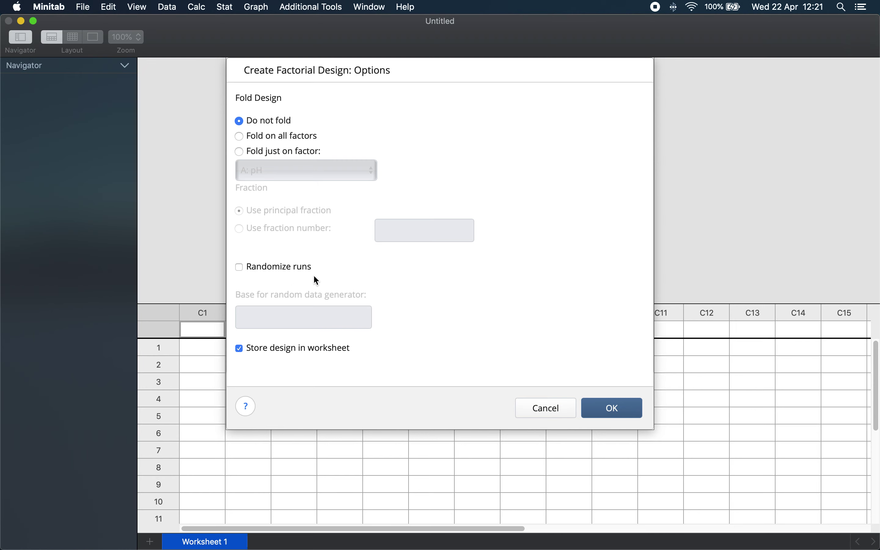
pyautogui.click(617, 403)
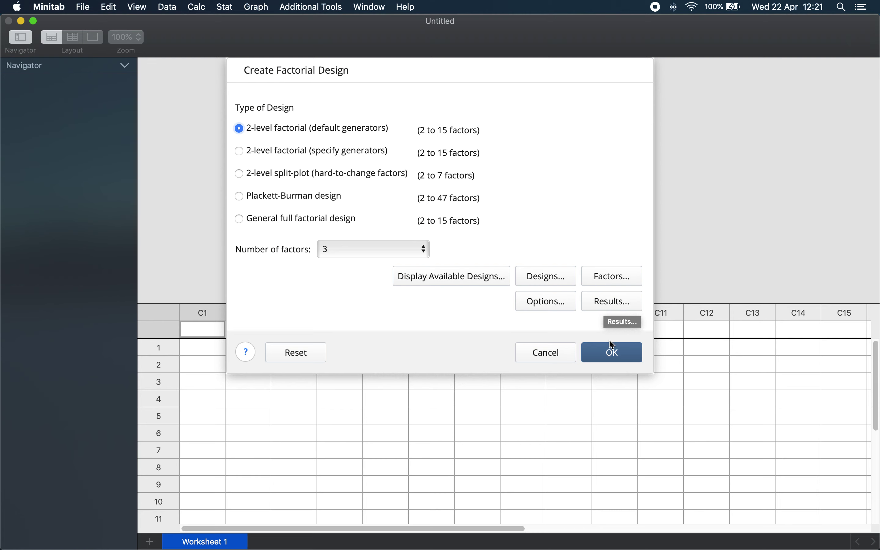
pyautogui.click(613, 353)
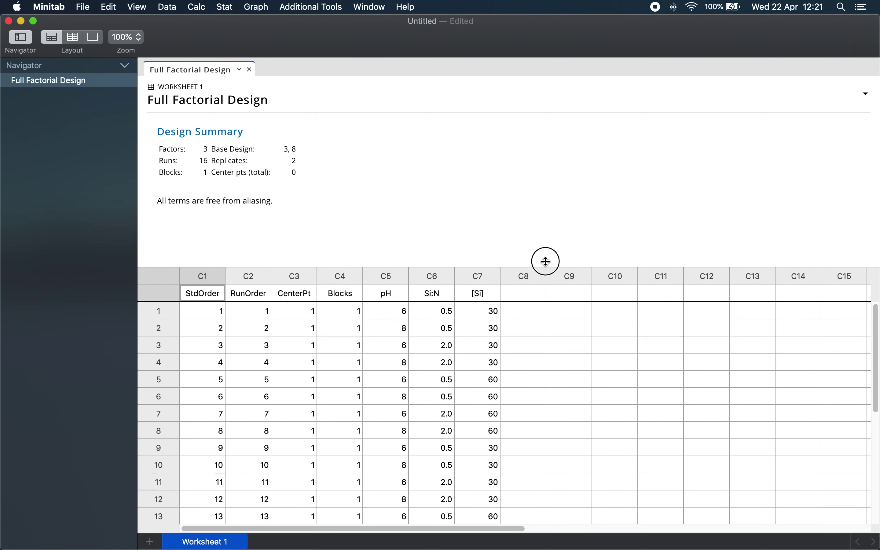
# Drag the pane splitter up so all 16 design runs are visible in the worksheet
pyautogui.moveTo(545, 261); pyautogui.dragTo(551, 215)
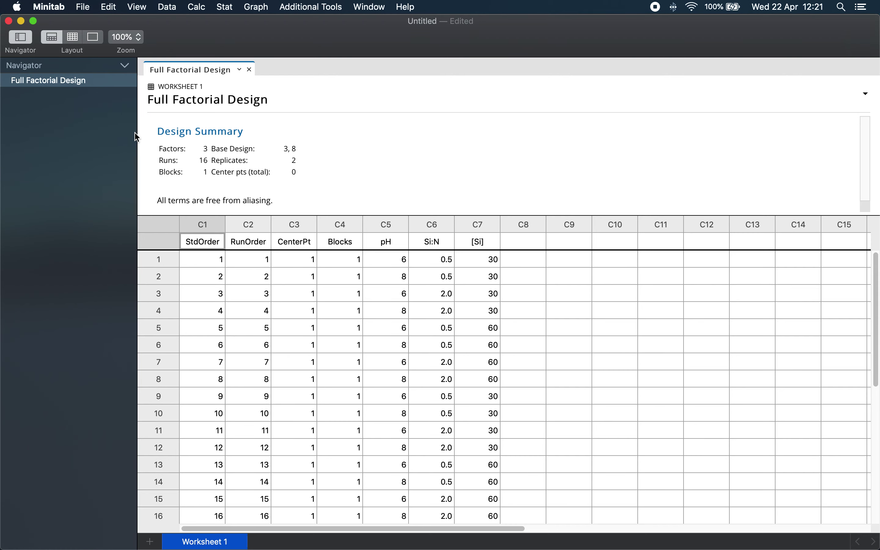
pyautogui.click(226, 7)
# Draw a cube plot of pH, Si:N and [Si] and enlarge the output pane to view it
pyautogui.moveTo(327, 56)
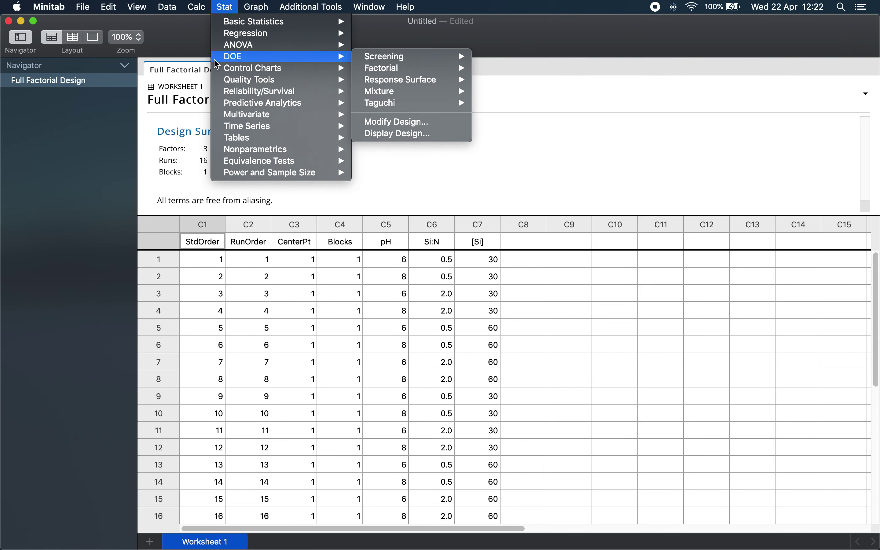
pyautogui.moveTo(386, 68)
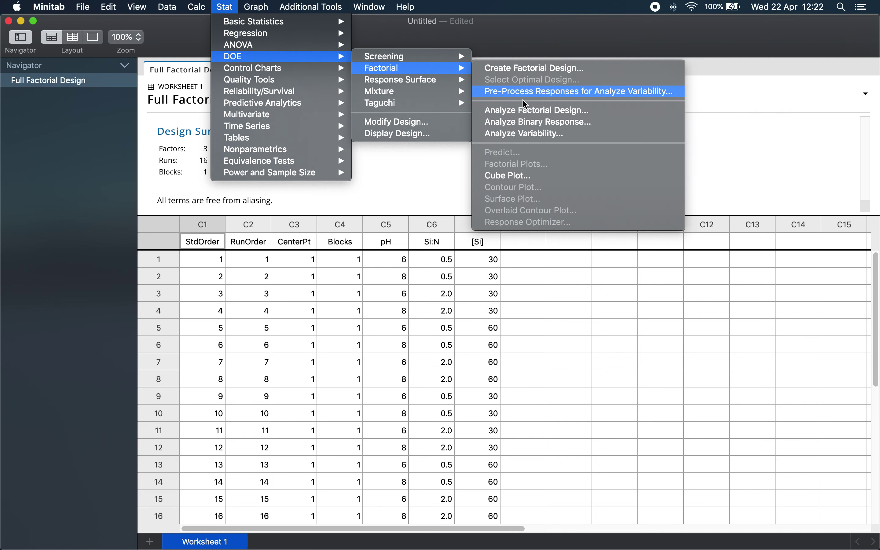
pyautogui.click(521, 178)
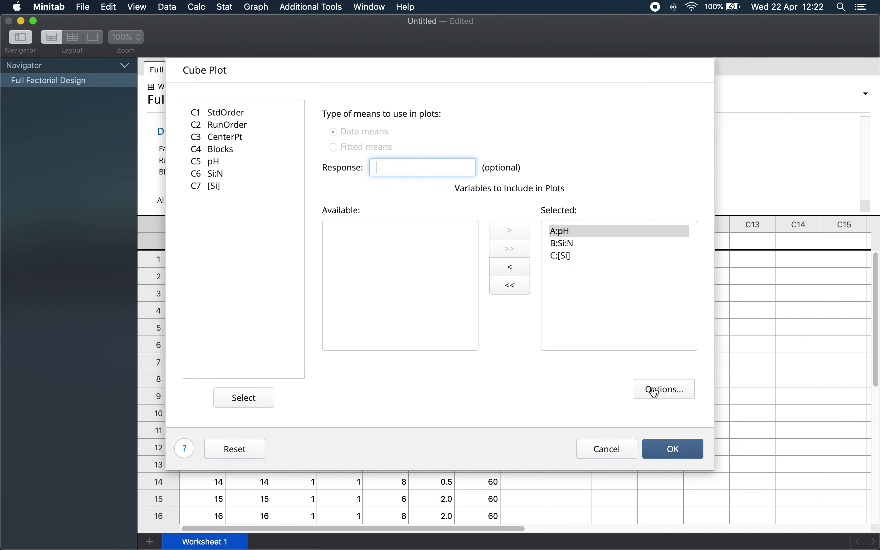
pyautogui.click(675, 450)
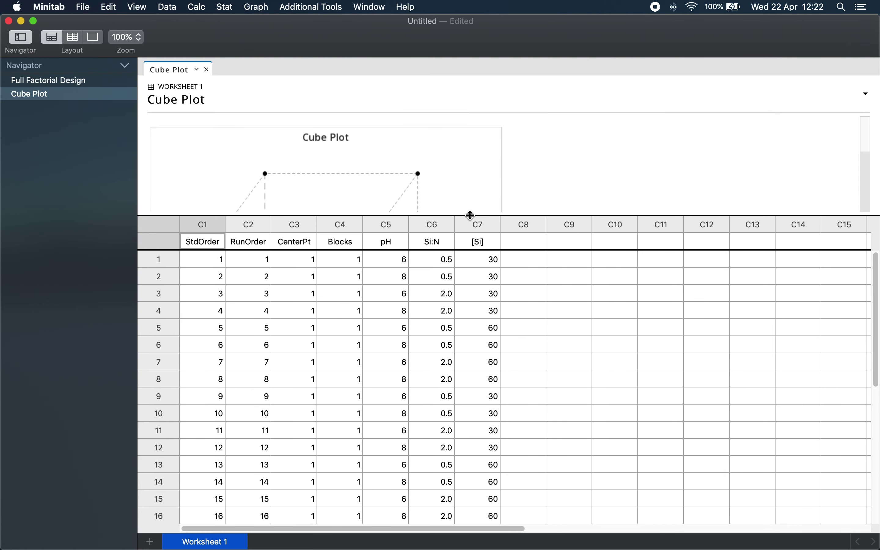
pyautogui.moveTo(469, 216); pyautogui.dragTo(483, 380)
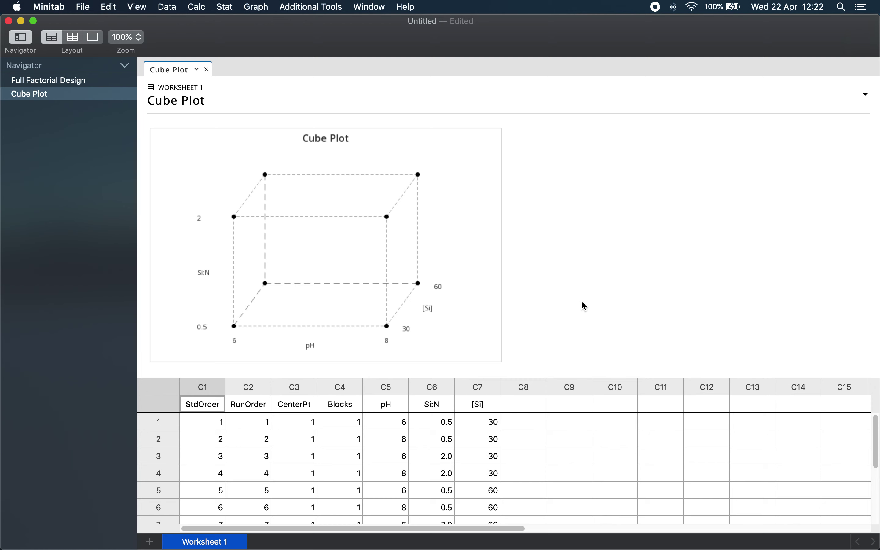
# Name column C8 'BET' and paste in the 16 BET values copied from Excel
pyautogui.moveTo(538, 377); pyautogui.dragTo(534, 182)
pyautogui.click(532, 209)
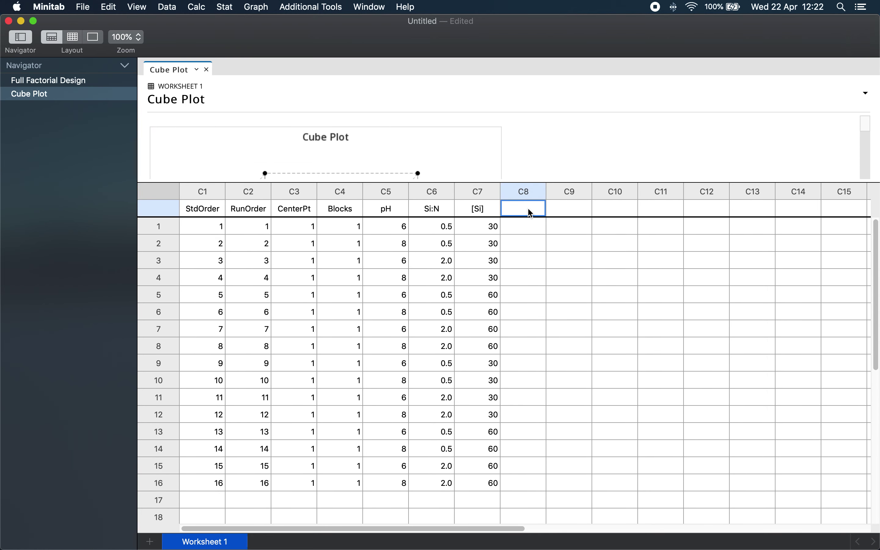
pyautogui.write('bET')
pyautogui.press('BackSpace')
pyautogui.press('BackSpace')
pyautogui.press('BackSpace')
pyautogui.write('BET')
pyautogui.moveTo(876, 108); pyautogui.dragTo(575, 124)
pyautogui.click(525, 233)
pyautogui.click(563, 233)
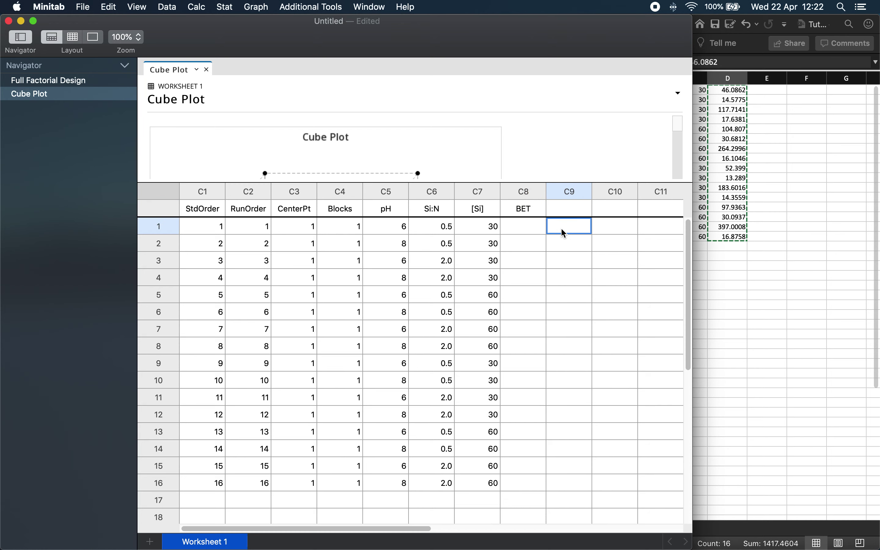
pyautogui.click(525, 228)
pyautogui.write('46.086 14.578 117.714 17.638 104.807 30.681 264.300 16.105 52.399 13.289 183.602 14.356 97.936 30.094 397.001 16.876')
pyautogui.moveTo(693, 153); pyautogui.dragTo(876, 144)
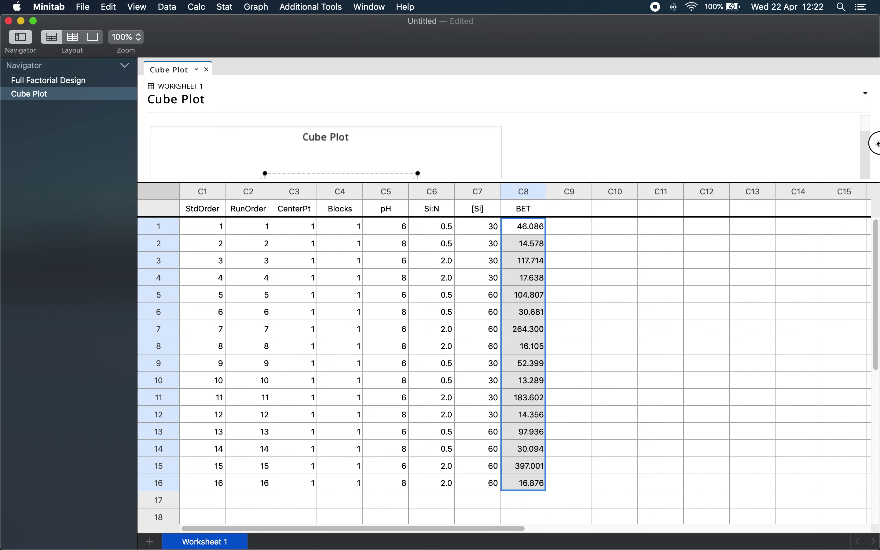
pyautogui.click(526, 150)
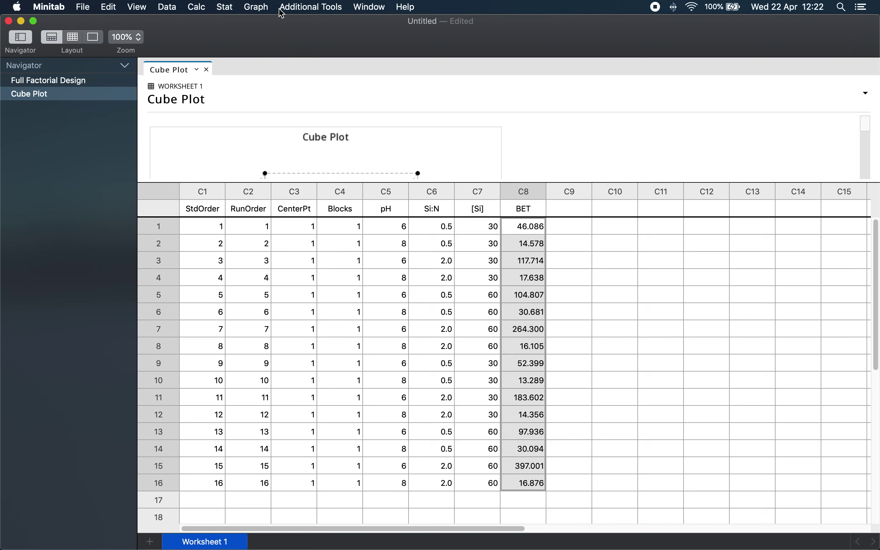
# Set up Analyze Factorial Design with BET as the response and terms through order 3
pyautogui.click(225, 6)
pyautogui.moveTo(327, 57)
pyautogui.moveTo(387, 59)
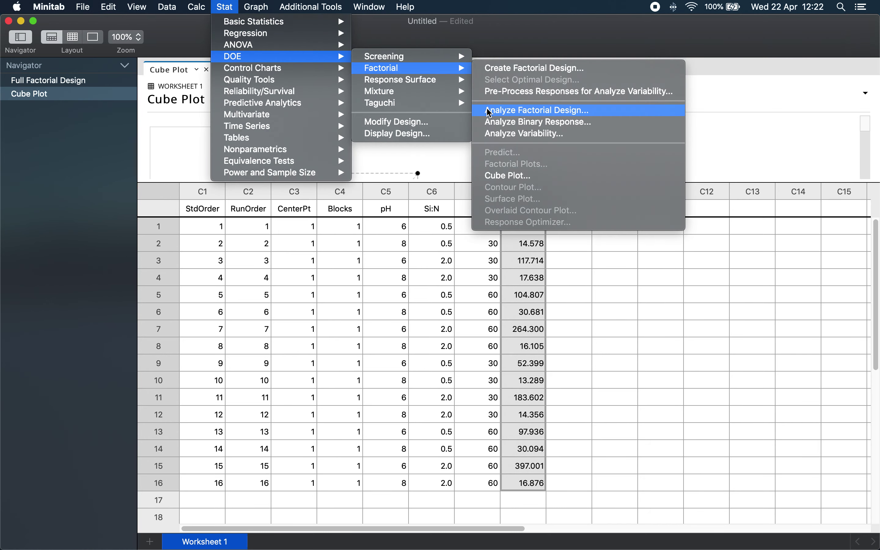
pyautogui.click(489, 111)
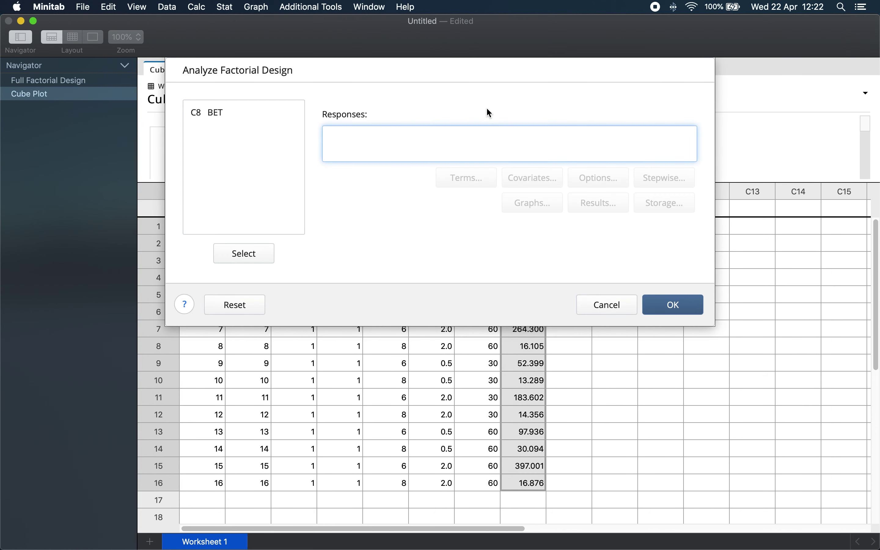
pyautogui.click(233, 113)
pyautogui.click(267, 253)
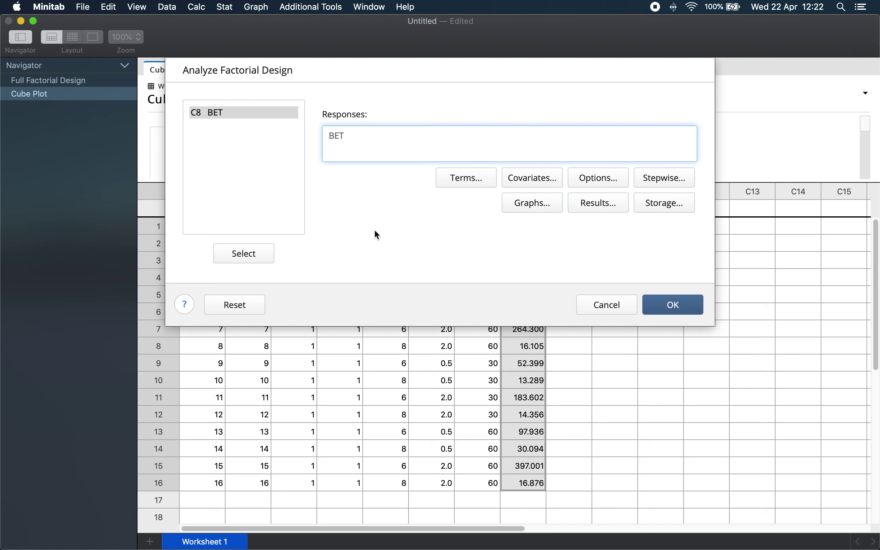
pyautogui.click(458, 179)
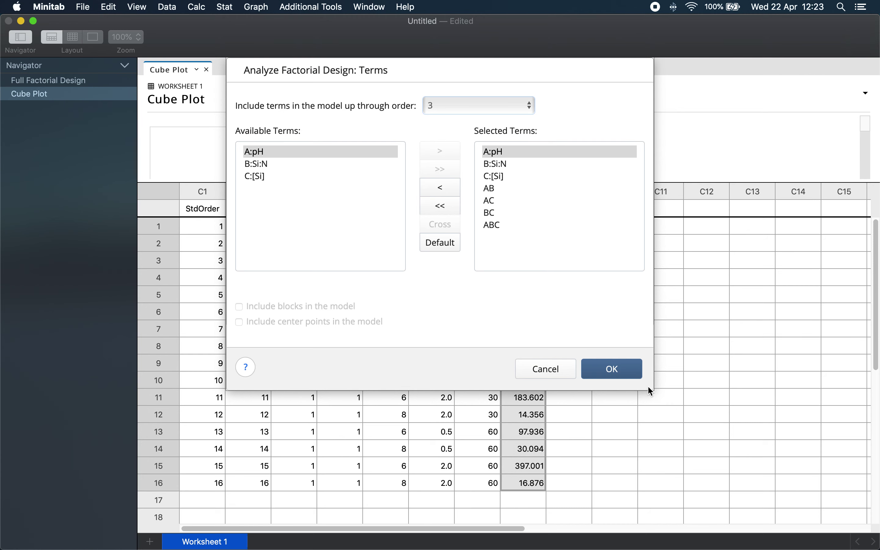
pyautogui.click(617, 373)
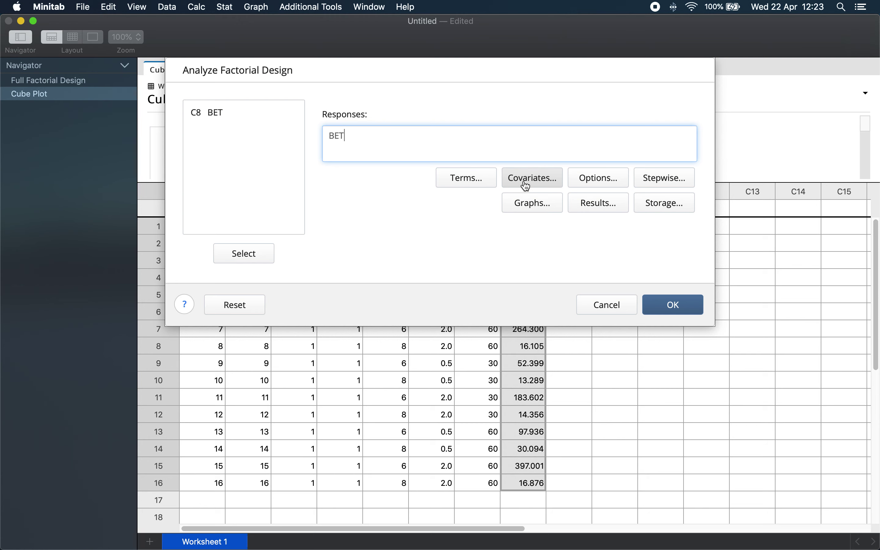
pyautogui.click(592, 178)
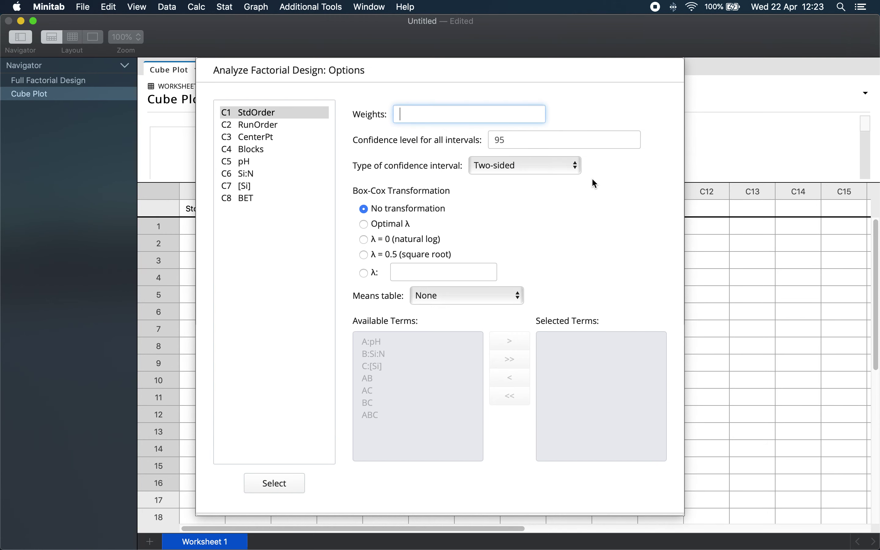
# Change the analysis confidence level from 95 to 99 and confirm
pyautogui.click(535, 143)
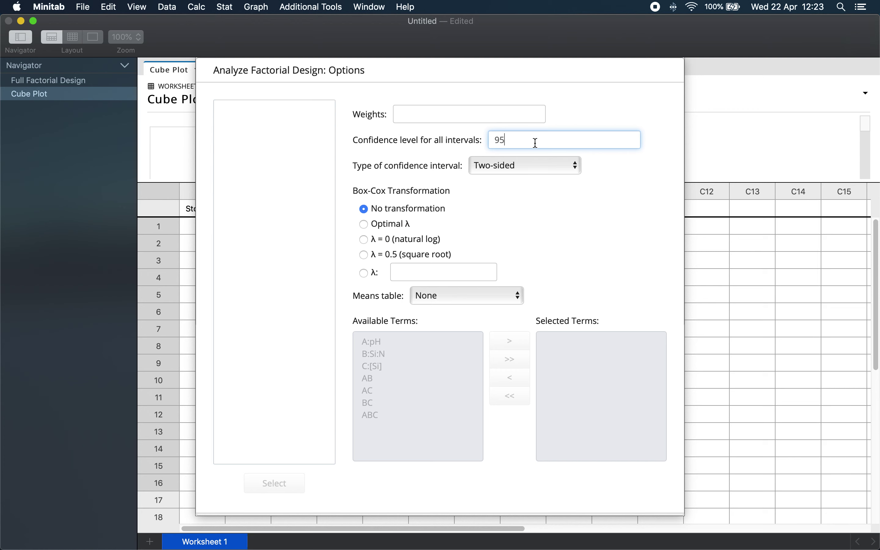
pyautogui.press('BackSpace')
pyautogui.write('9')
pyautogui.click(661, 148)
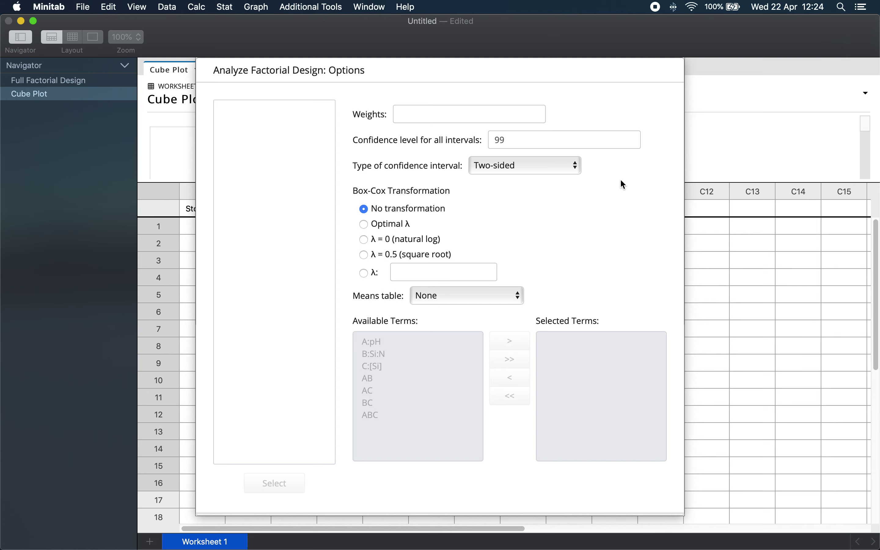
pyautogui.scroll(-3, 620, 179)
pyautogui.click(638, 493)
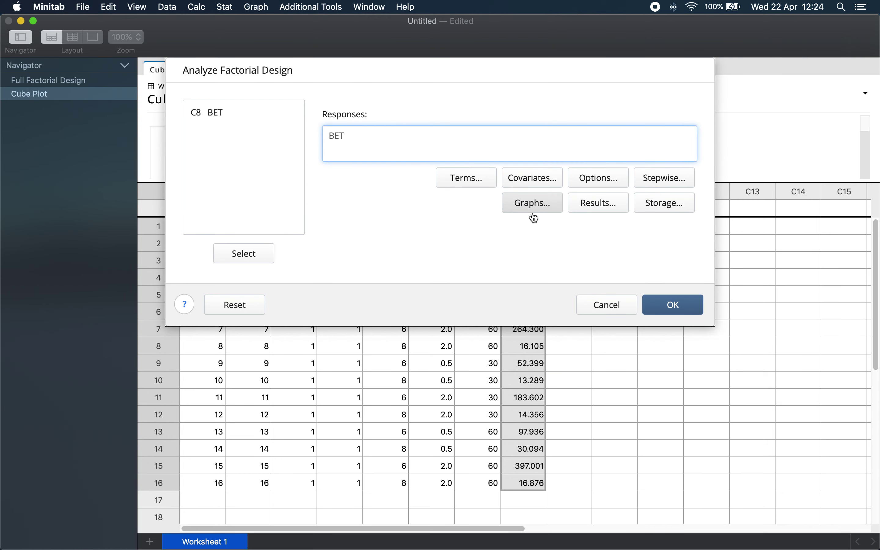
# Switch the effects plot from Pareto to Half Normal and show residual plots four in one
pyautogui.click(514, 210)
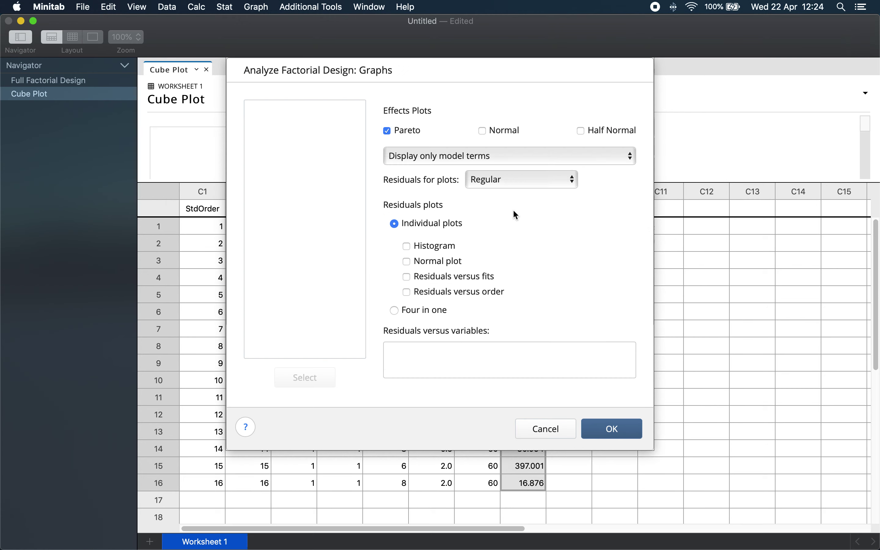
pyautogui.click(581, 131)
pyautogui.click(387, 132)
pyautogui.click(395, 315)
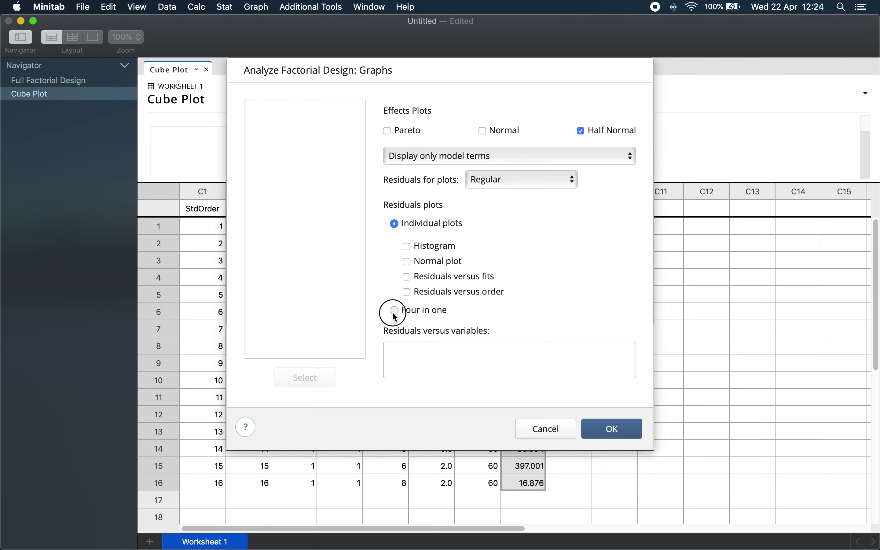
pyautogui.click(612, 433)
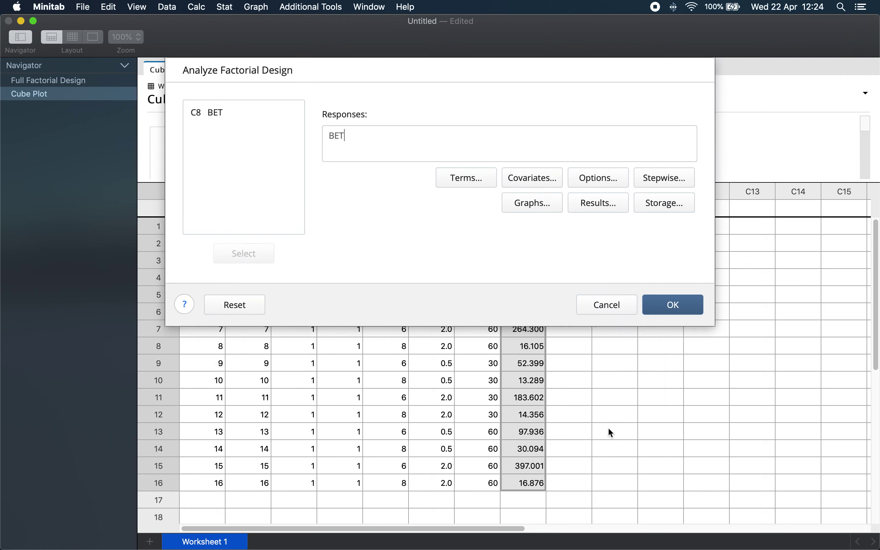
# Limit the displayed results to the Analysis of variance table only
pyautogui.click(601, 204)
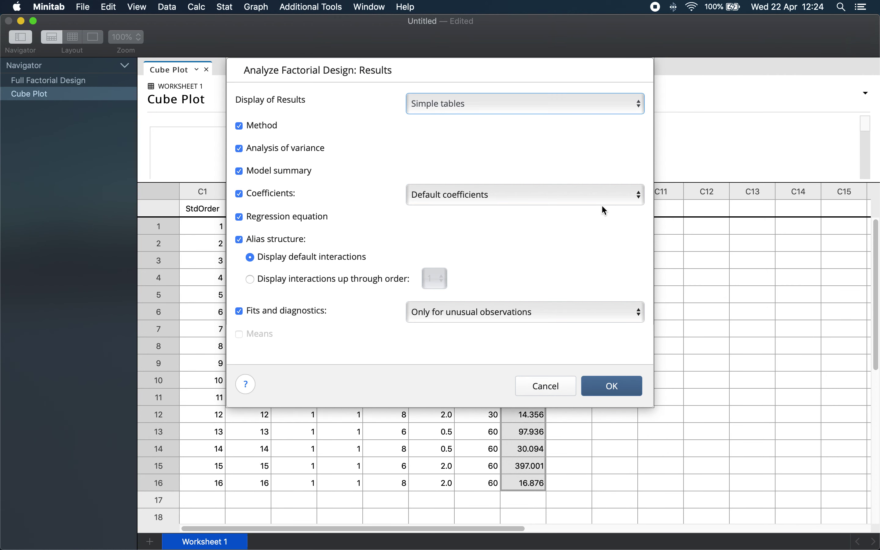
pyautogui.click(240, 126)
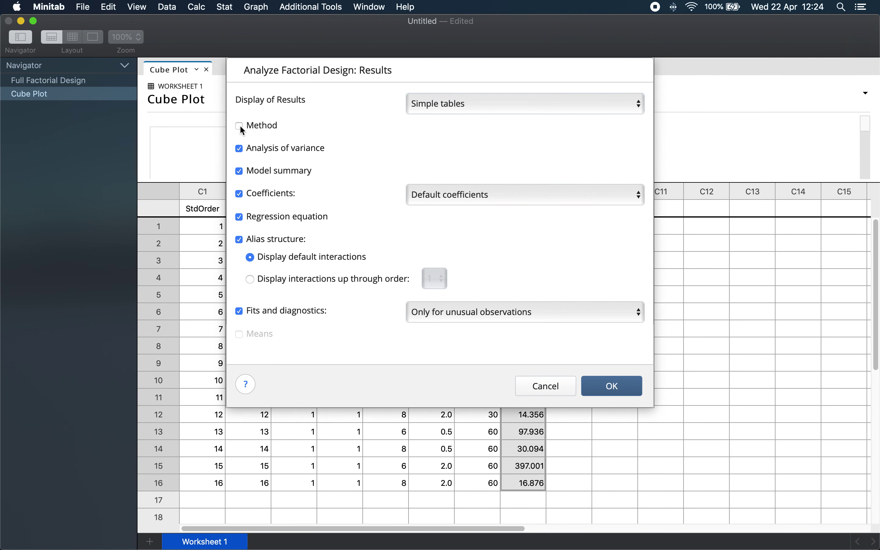
pyautogui.click(239, 172)
pyautogui.click(239, 194)
pyautogui.click(239, 217)
pyautogui.click(239, 239)
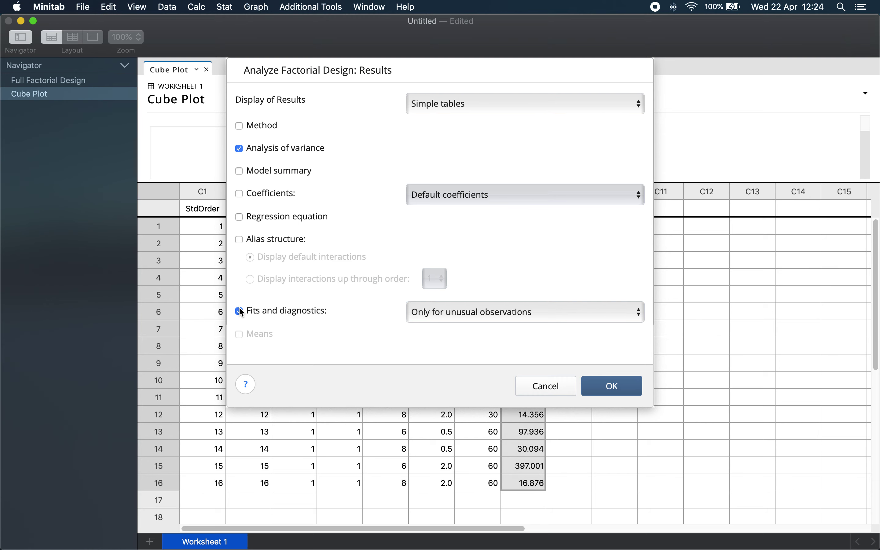
pyautogui.click(239, 311)
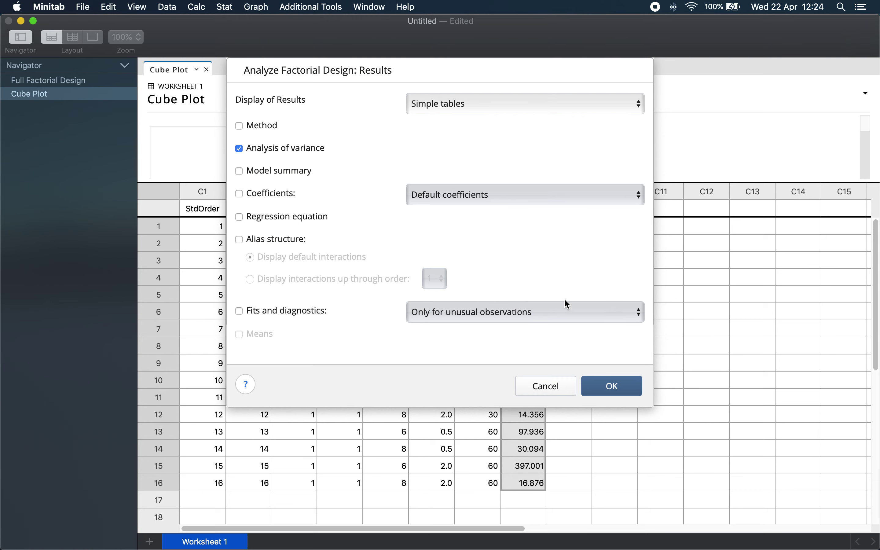
pyautogui.click(612, 387)
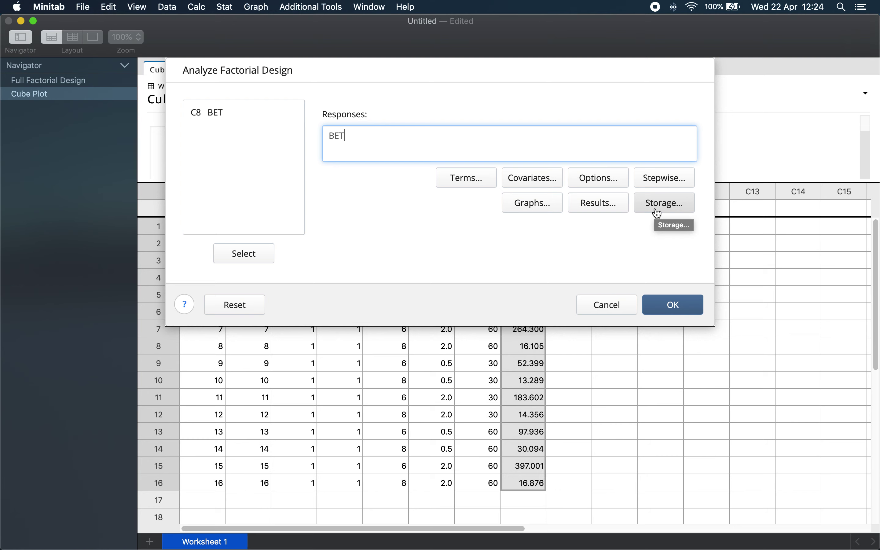
# Run the BET regression and examine the full ANOVA table's P-Value column (model p = 0.000)
pyautogui.click(660, 307)
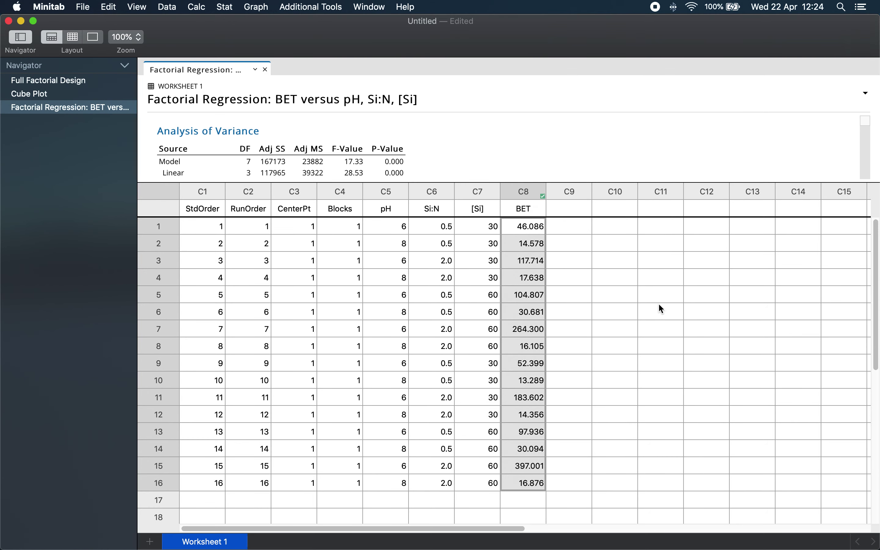
pyautogui.moveTo(516, 182); pyautogui.dragTo(521, 320)
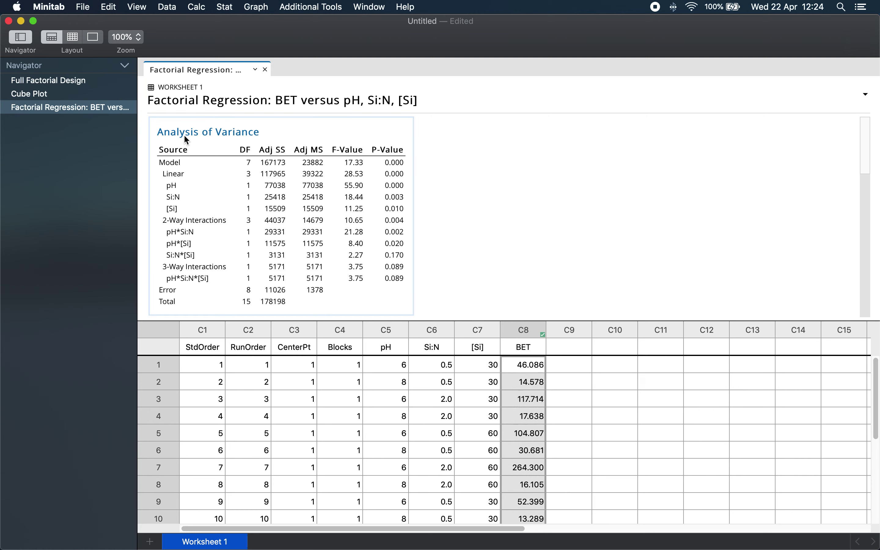
pyautogui.click(201, 156)
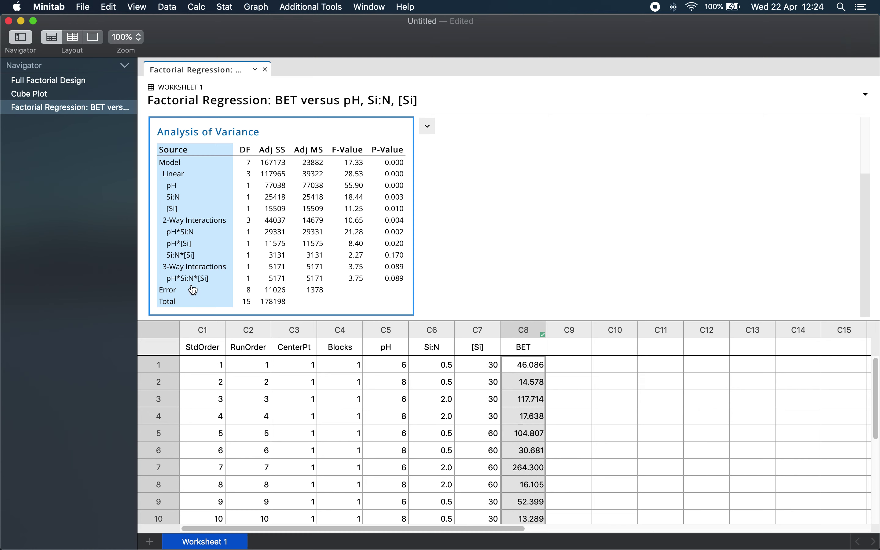
pyautogui.click(389, 170)
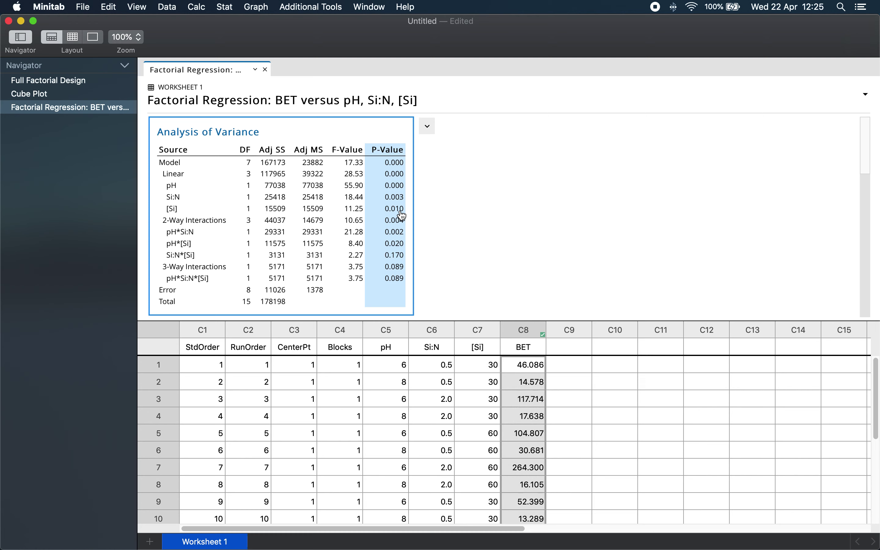
# Scroll the output to inspect the Half Normal effects plot and four-in-one residual plots for BET
pyautogui.scroll(-10, 464, 201)
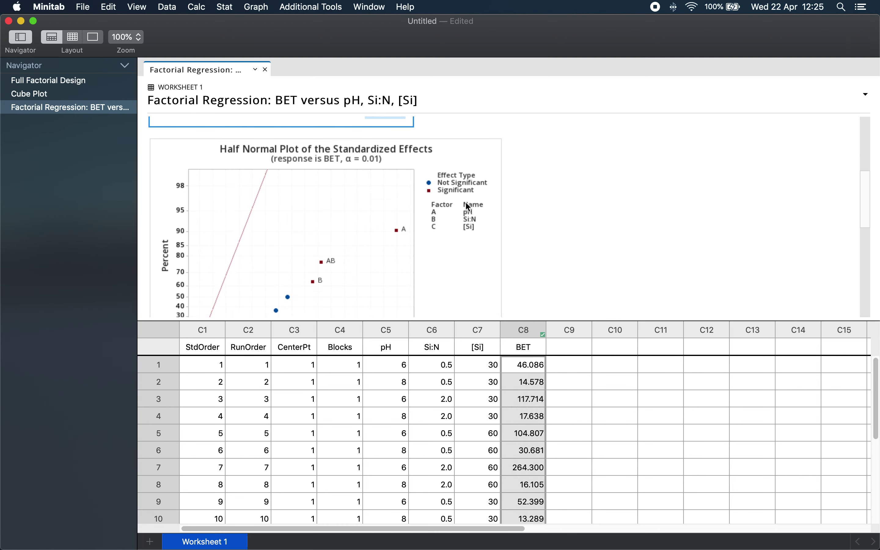
pyautogui.scroll(-2, 467, 204)
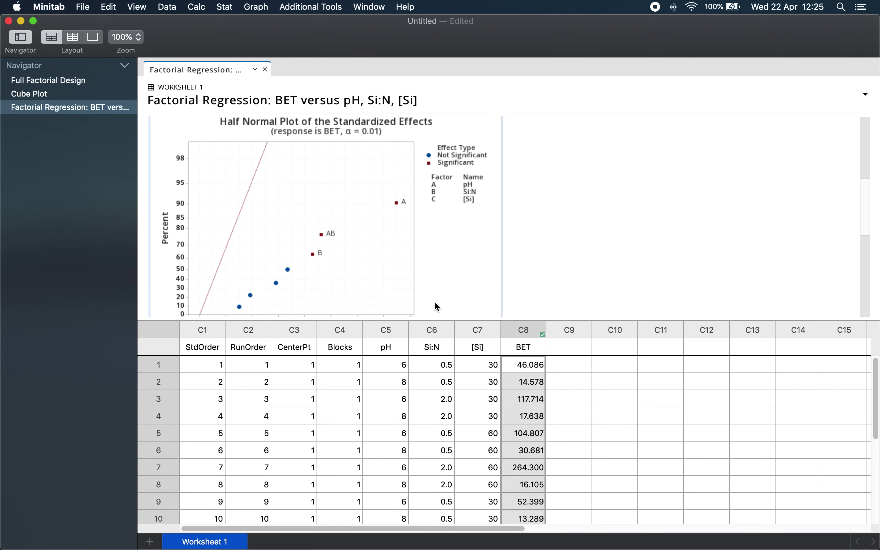
pyautogui.moveTo(430, 319); pyautogui.dragTo(427, 400)
pyautogui.scroll(3, 429, 349)
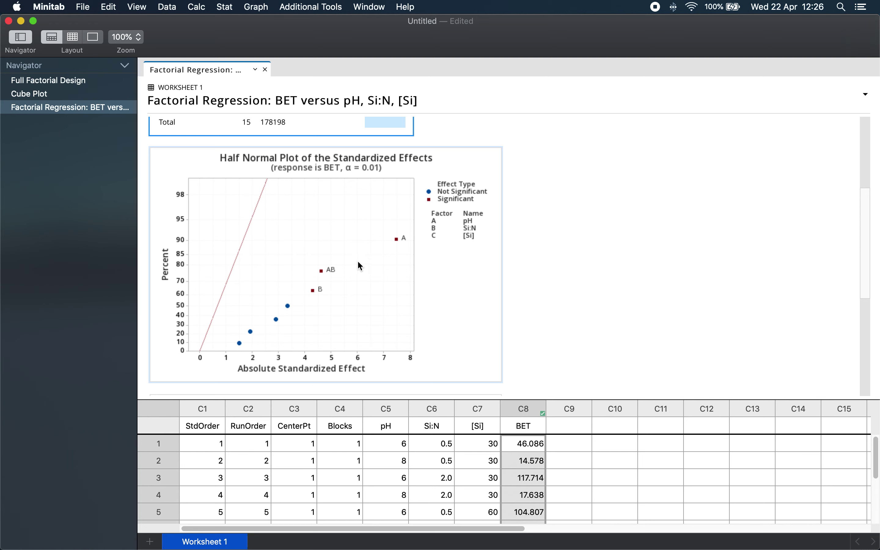
pyautogui.scroll(-8, 360, 262)
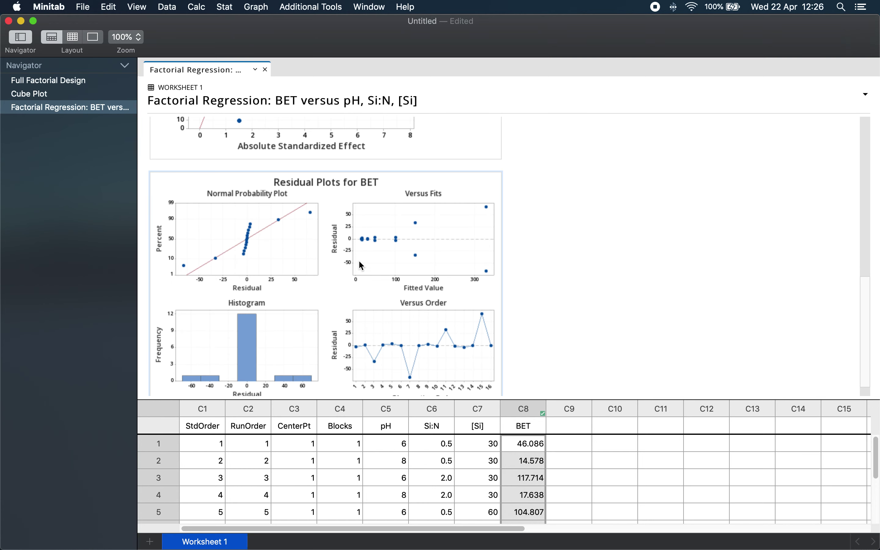
pyautogui.scroll(-1, 359, 262)
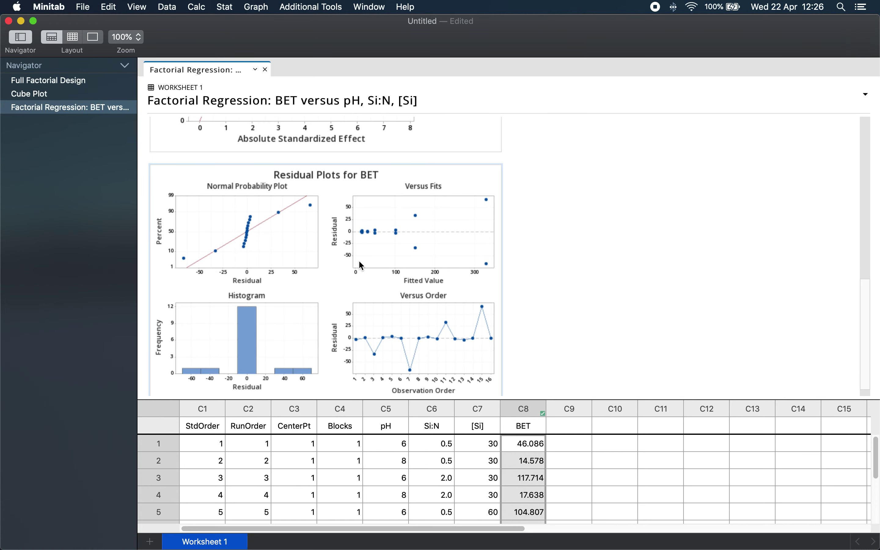
pyautogui.scroll(-2, 360, 262)
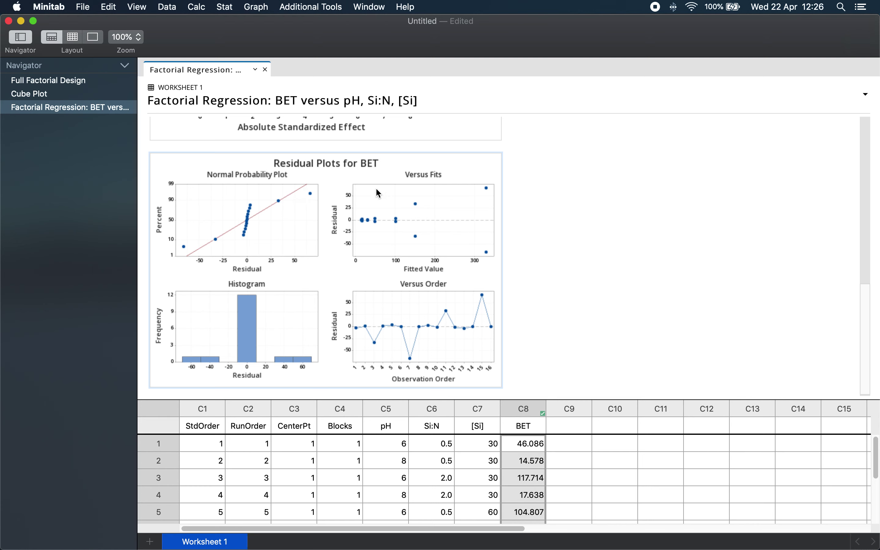
pyautogui.moveTo(367, 219)
pyautogui.scroll(-1, 484, 236)
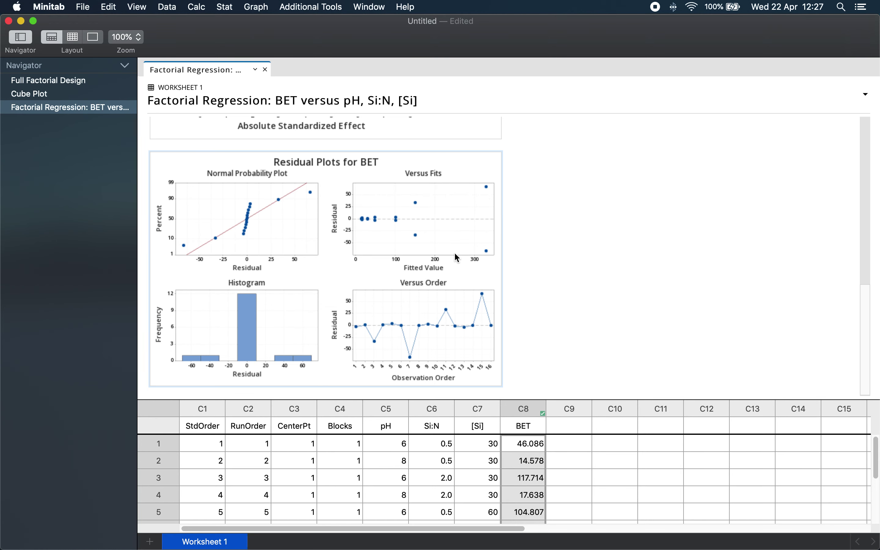
pyautogui.scroll(1, 423, 233)
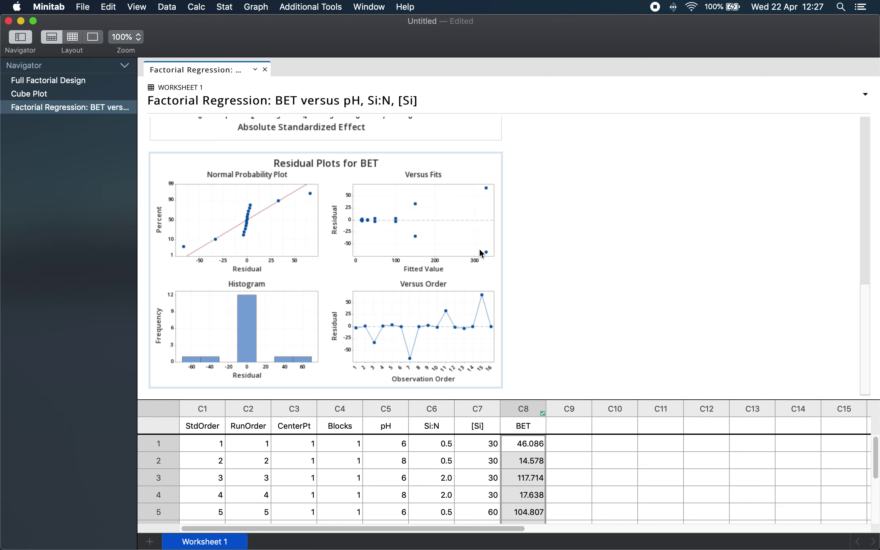
# Make BET surface plots for all factor pairs (Si:N vs pH, [Si] vs pH), each on its own graph
pyautogui.click(230, 9)
pyautogui.moveTo(240, 57)
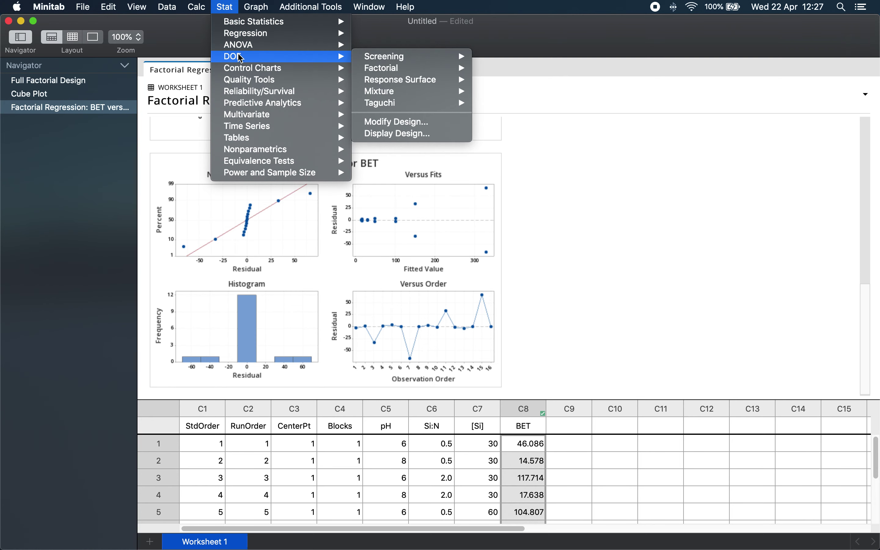
pyautogui.moveTo(371, 71)
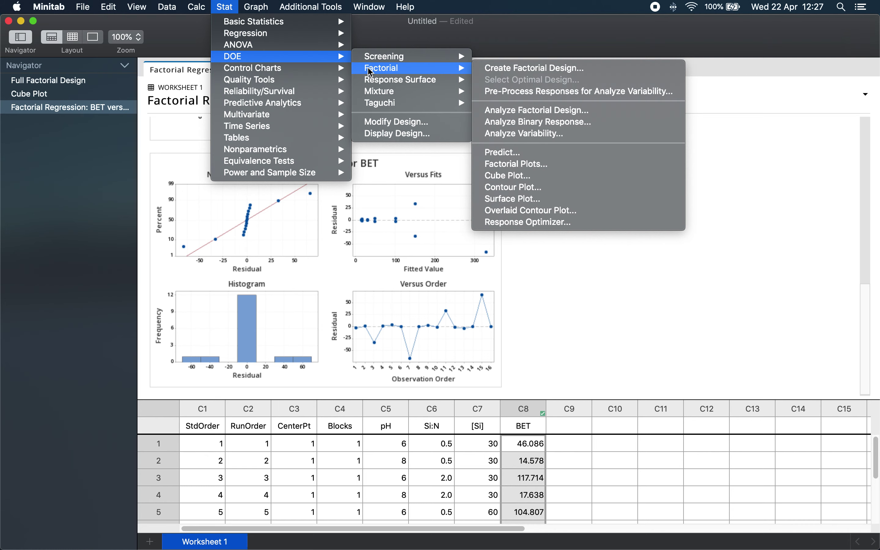
pyautogui.click(504, 200)
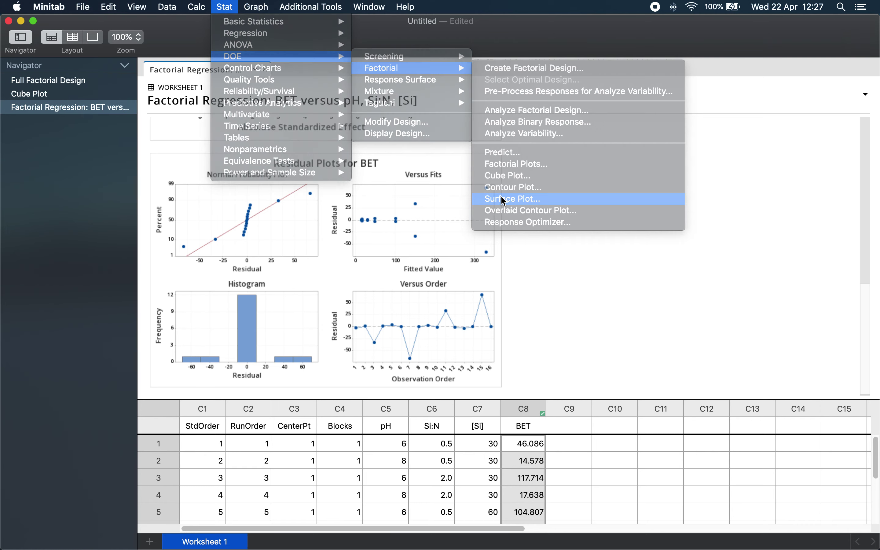
pyautogui.click(189, 221)
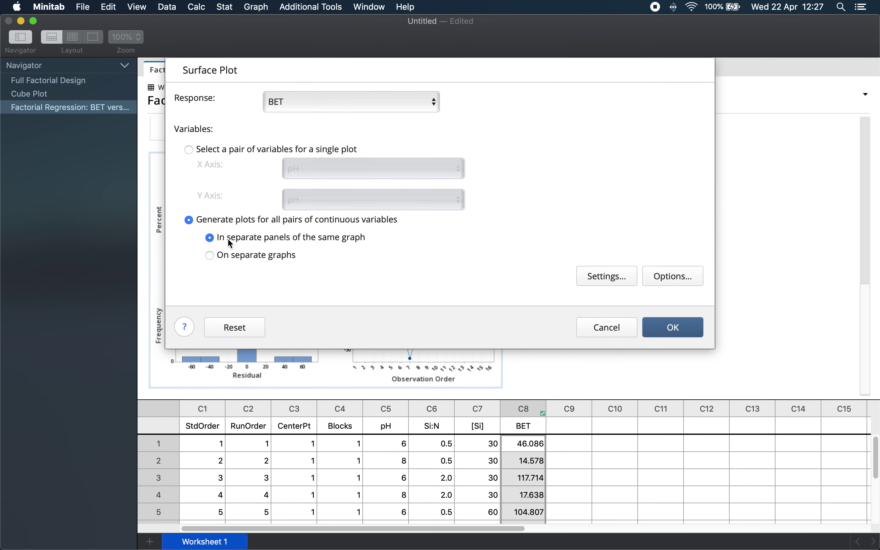
pyautogui.click(217, 256)
pyautogui.click(690, 332)
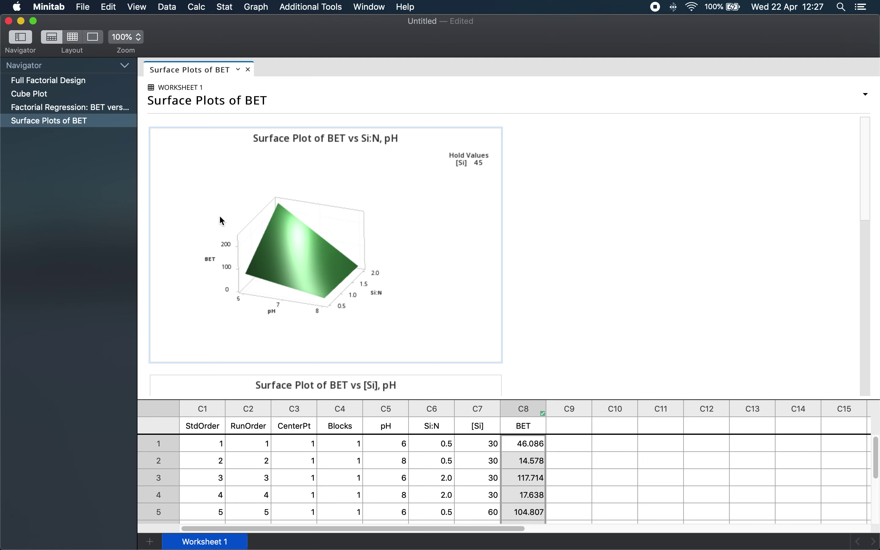
pyautogui.click(224, 6)
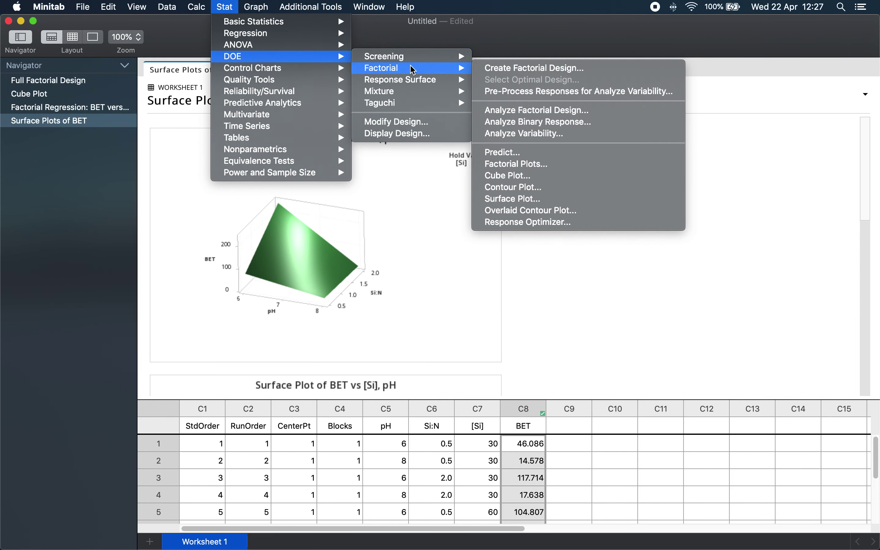
# Make BET contour plots for all factor pairs on separate graphs, including Si:N vs pH at [Si] 45
pyautogui.click(503, 186)
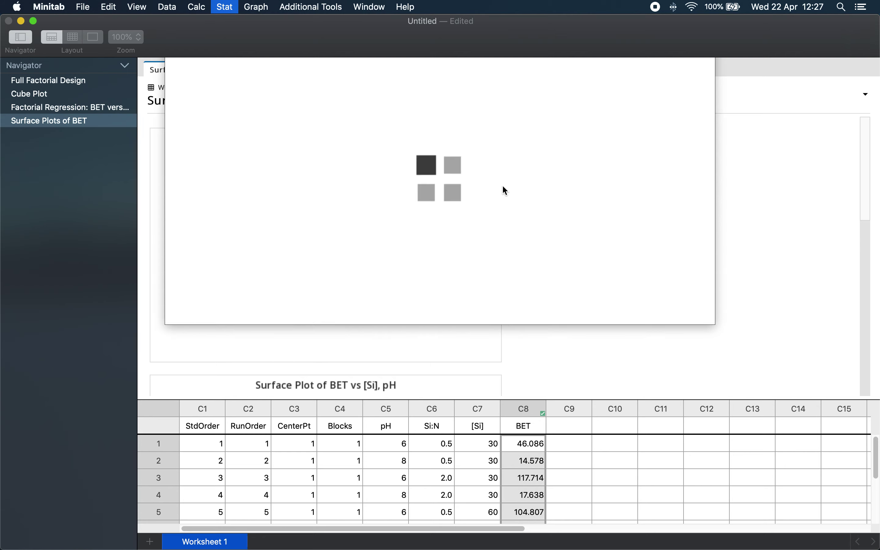
pyautogui.click(193, 218)
pyautogui.click(210, 255)
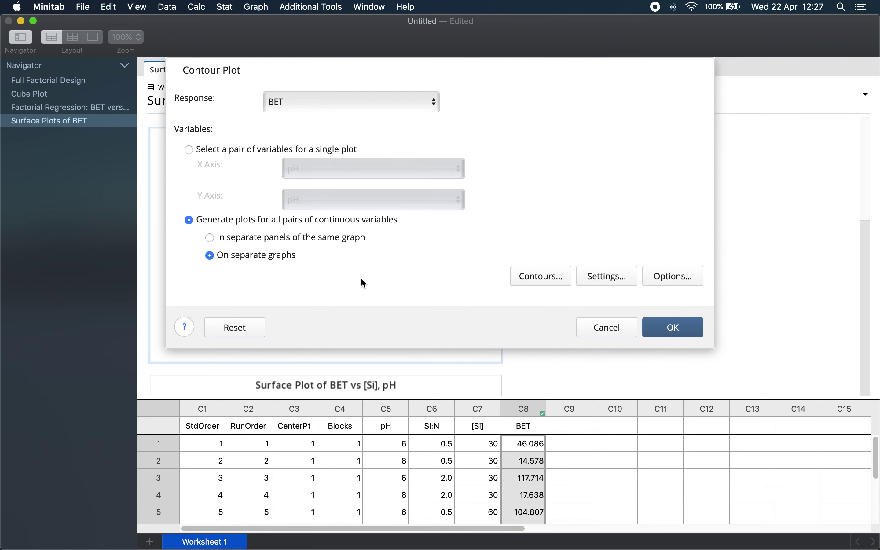
pyautogui.click(665, 326)
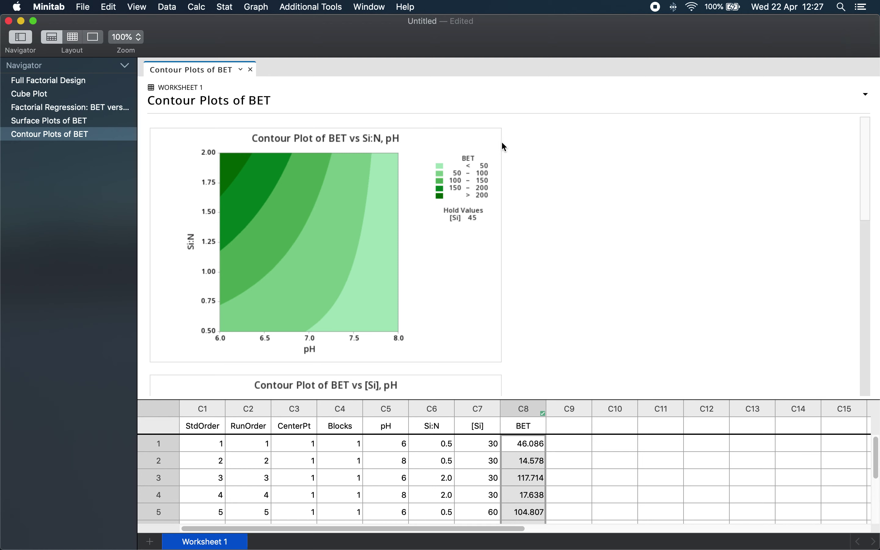
pyautogui.click(511, 139)
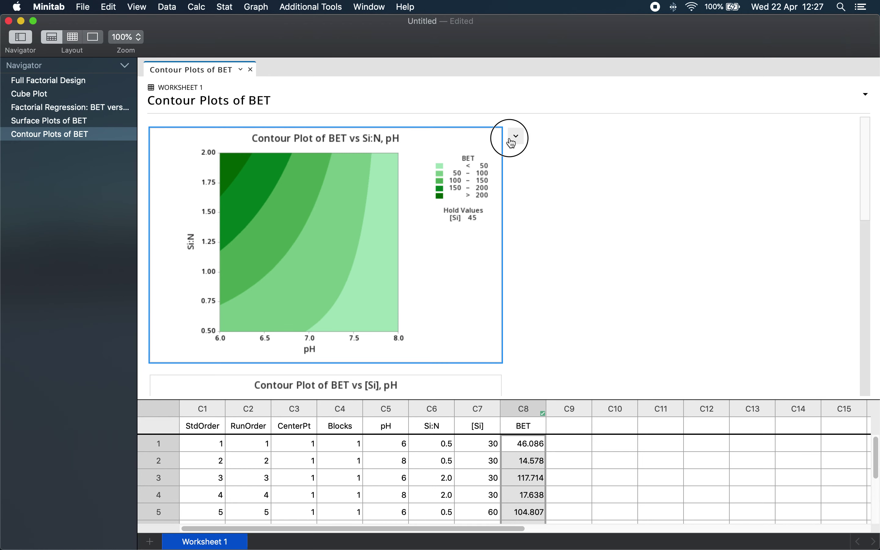
pyautogui.click(712, 164)
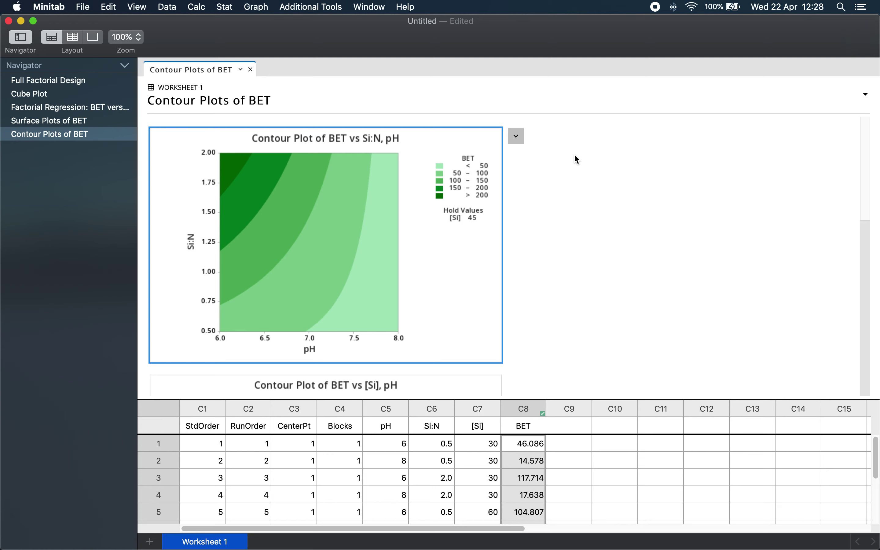